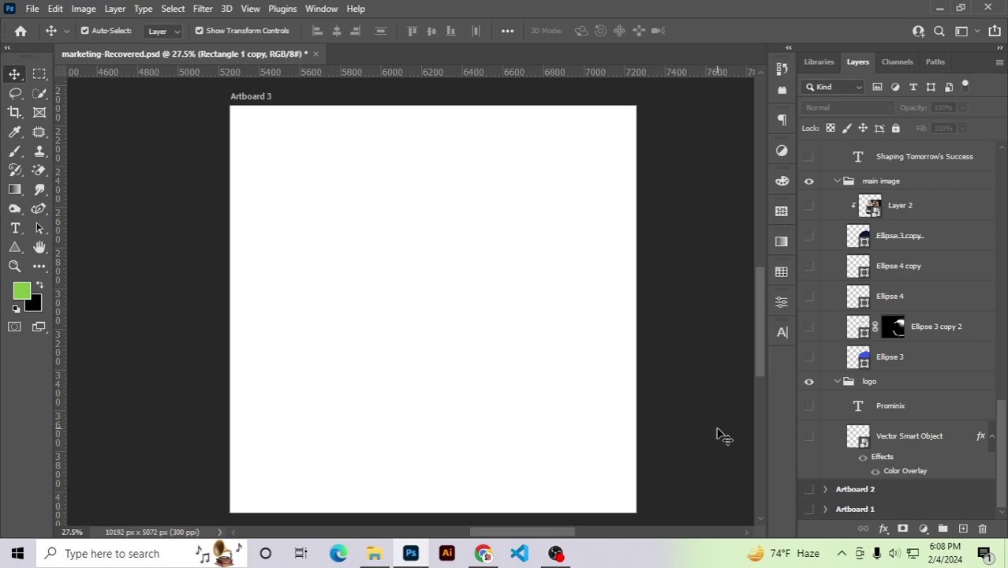
Show the logo's Vector Smart Object, the Prominix text and the blue Ellipse 3 shape on Artboard 3
{"action": "left_click", "coordinate": [808, 437]}
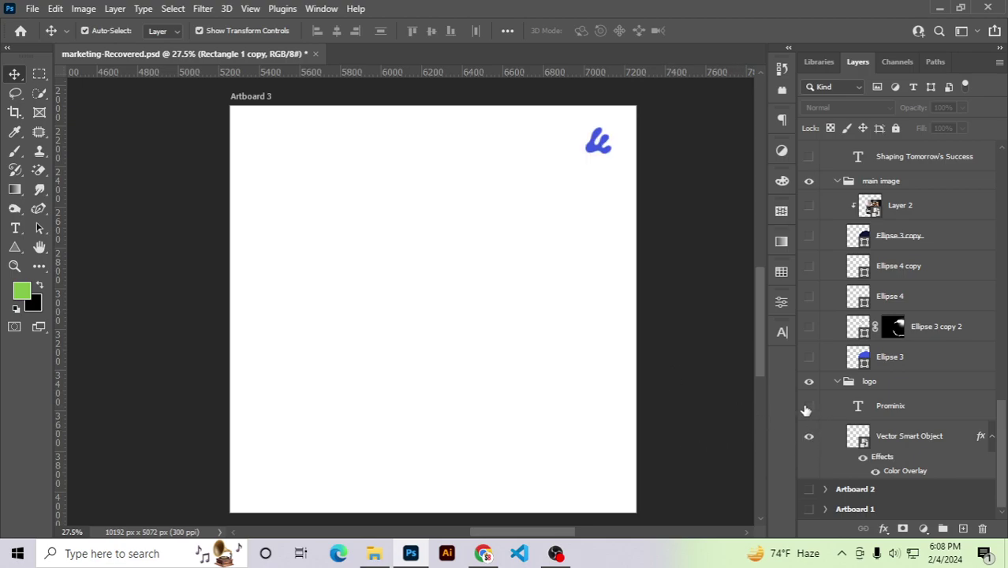
{"action": "left_click", "coordinate": [808, 406]}
{"action": "left_click", "coordinate": [809, 358]}
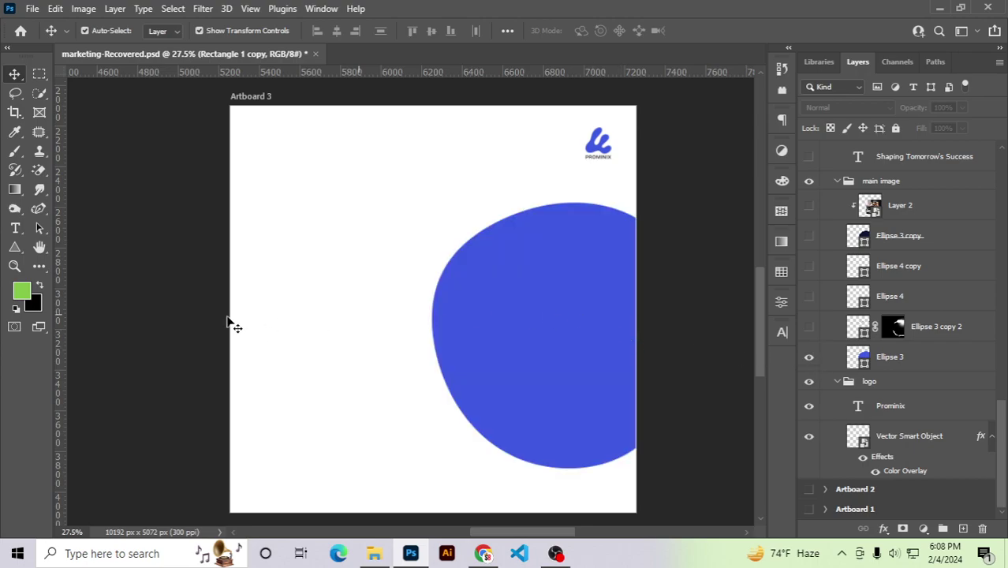
{"action": "left_click", "coordinate": [14, 250]}
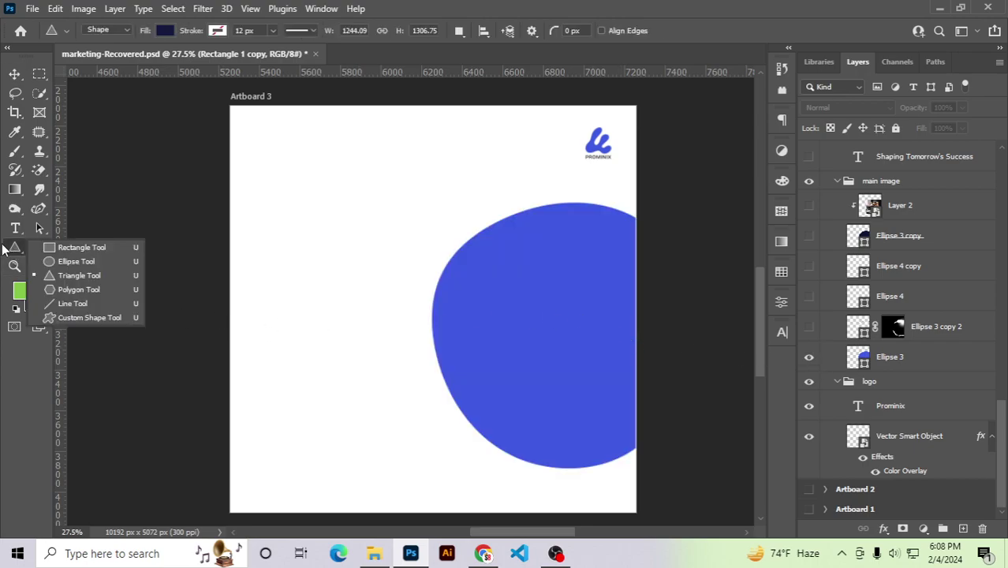
{"action": "left_click", "coordinate": [14, 251]}
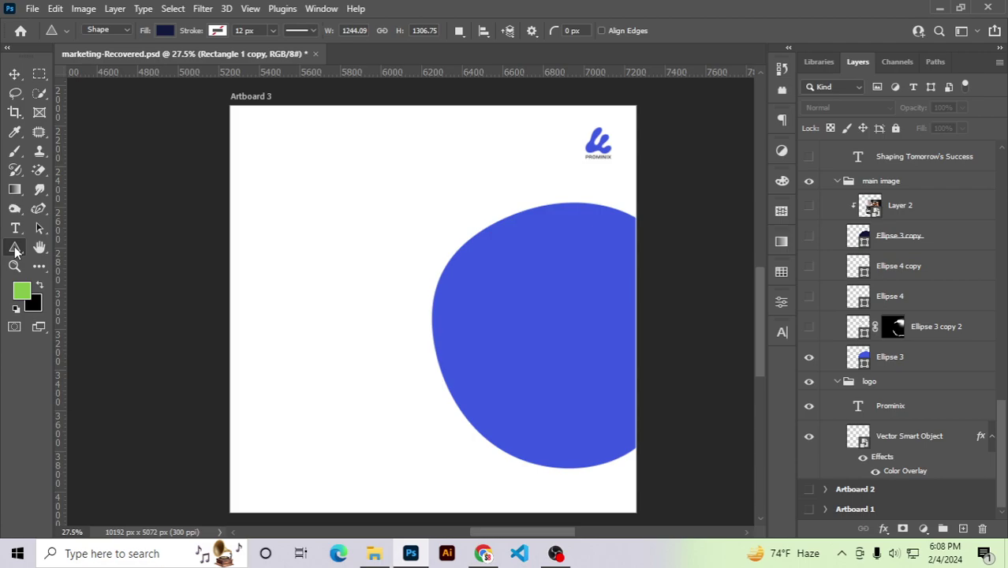
{"action": "key", "text": "v"}
{"action": "left_click", "coordinate": [582, 263]}
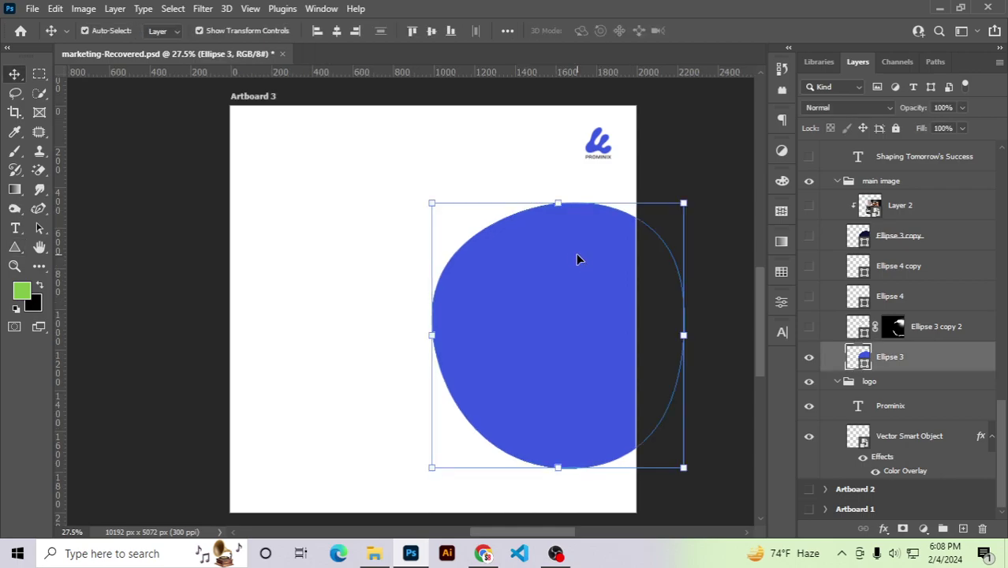
{"action": "right_click", "coordinate": [577, 258]}
{"action": "left_click", "coordinate": [564, 267]}
{"action": "key", "text": "ctrl"}
{"action": "right_click", "coordinate": [563, 273]}
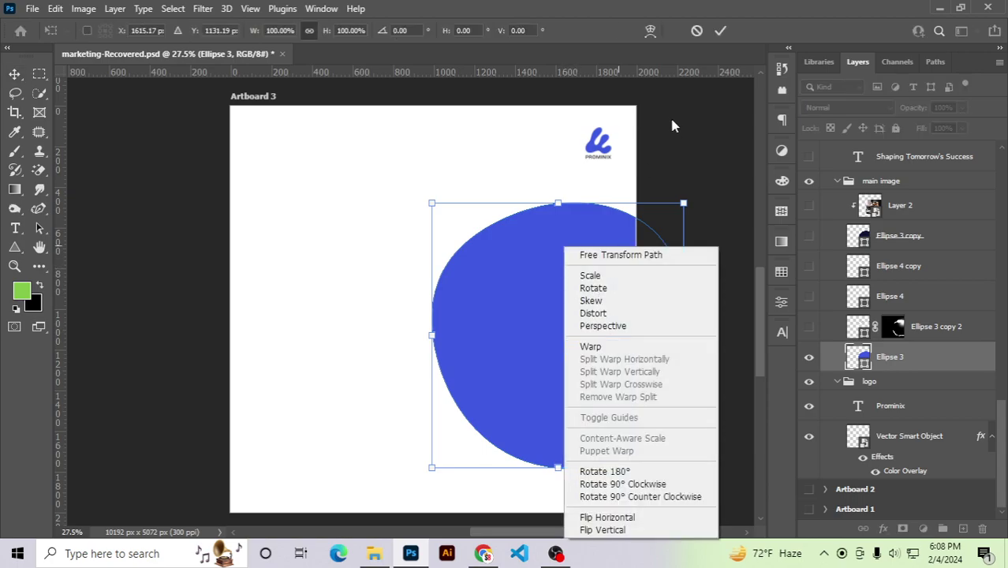
{"action": "left_click", "coordinate": [713, 36]}
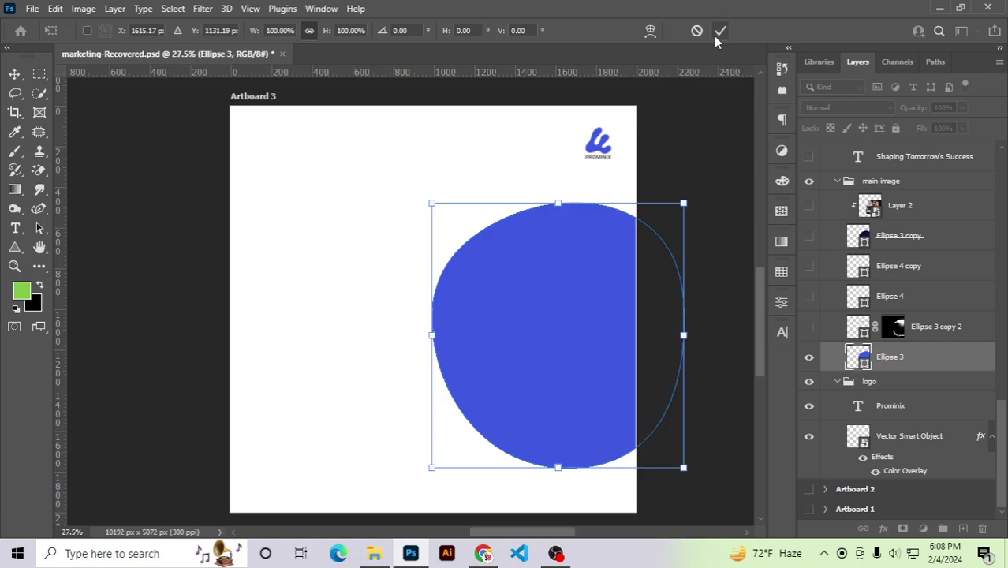
Show the Ellipse 3 copy 2 outline around the blue shape and select that layer with the Triangle tool active
{"action": "left_click", "coordinate": [809, 333]}
{"action": "left_click", "coordinate": [809, 333]}
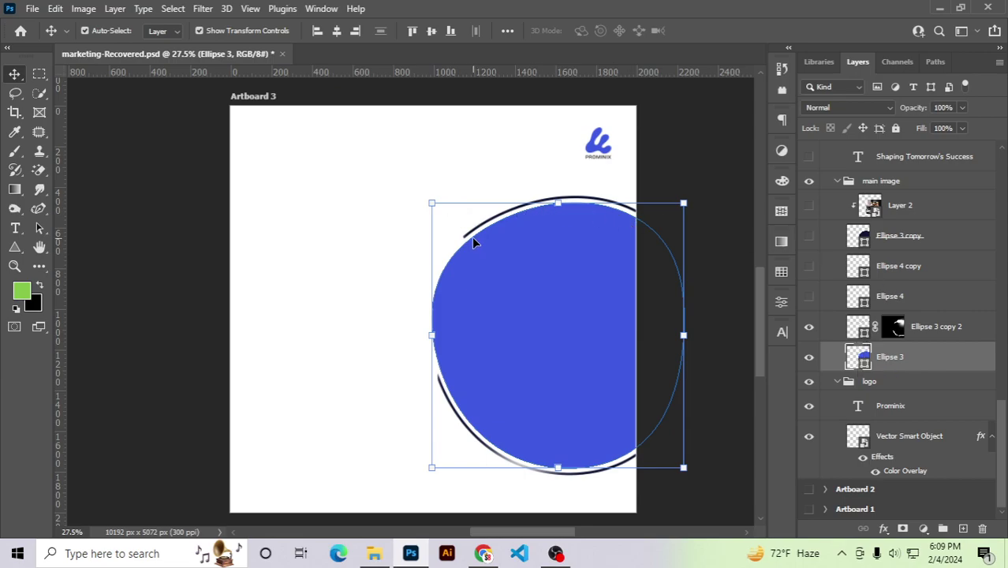
{"action": "left_click", "coordinate": [15, 248]}
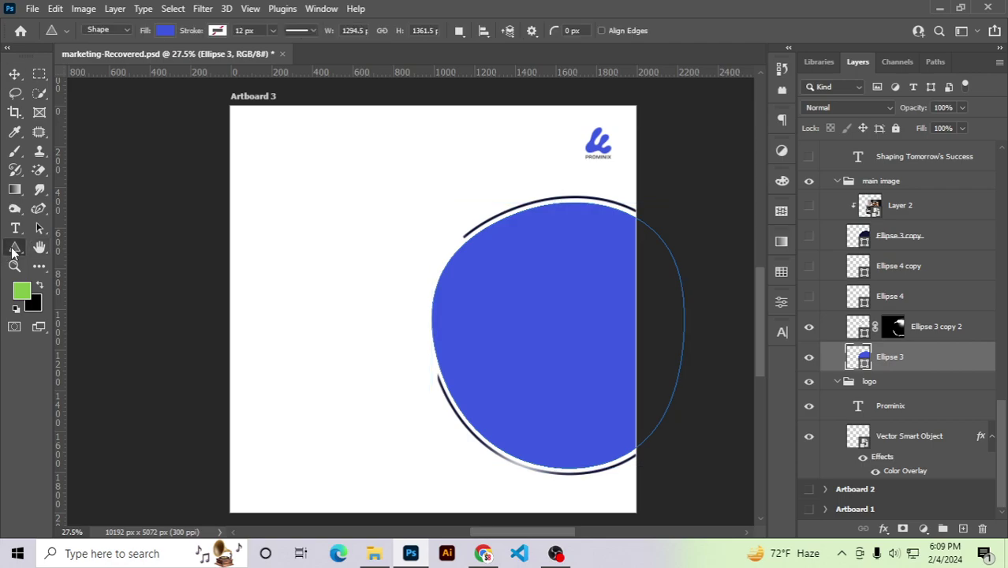
{"action": "left_click", "coordinate": [915, 333]}
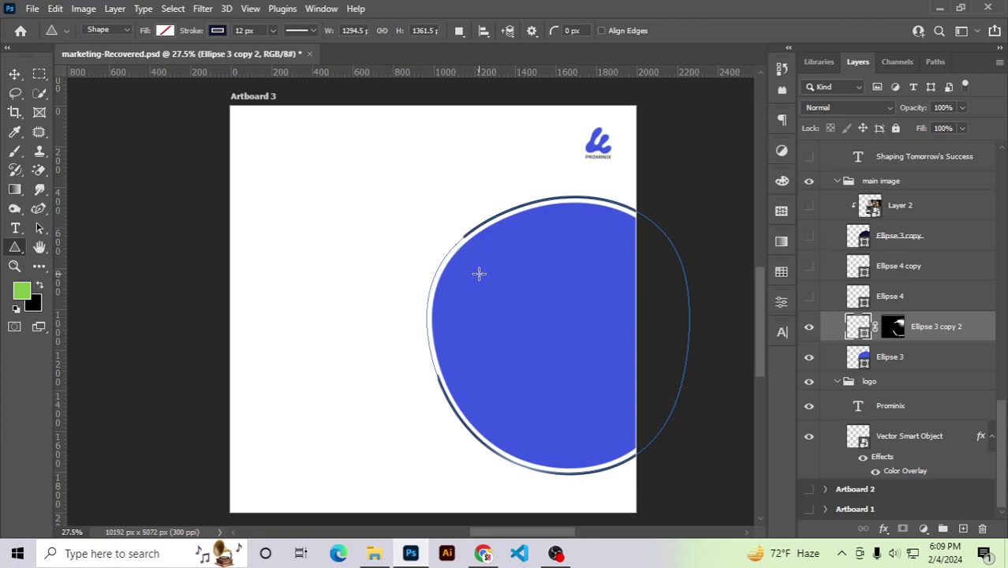
Select the layer mask of Ellipse 3 copy 2 and activate the Brush tool with black (000000) as the foreground colour
{"action": "scroll", "coordinate": [489, 284], "scroll_direction": "up", "scroll_amount": 3}
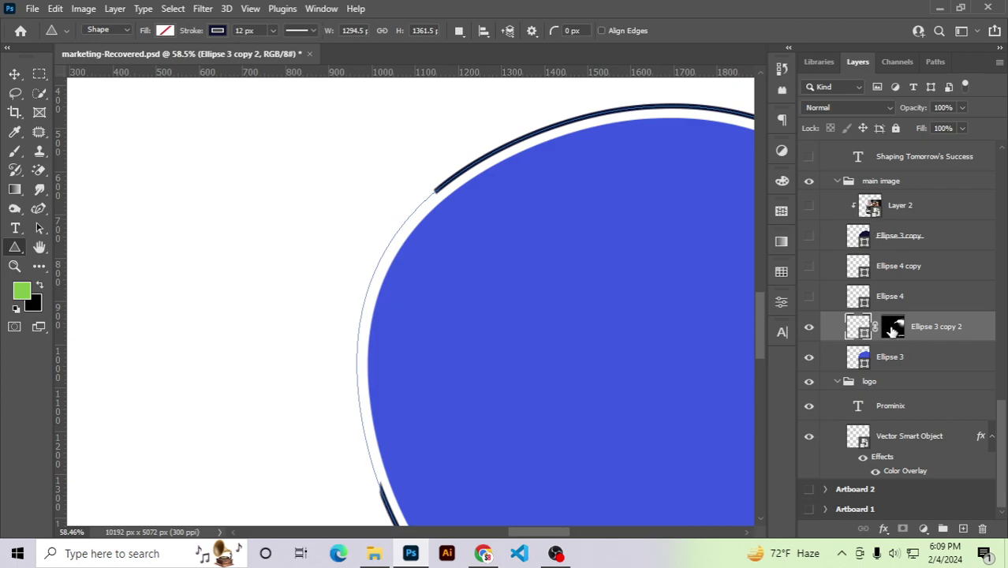
{"action": "left_click", "coordinate": [891, 329]}
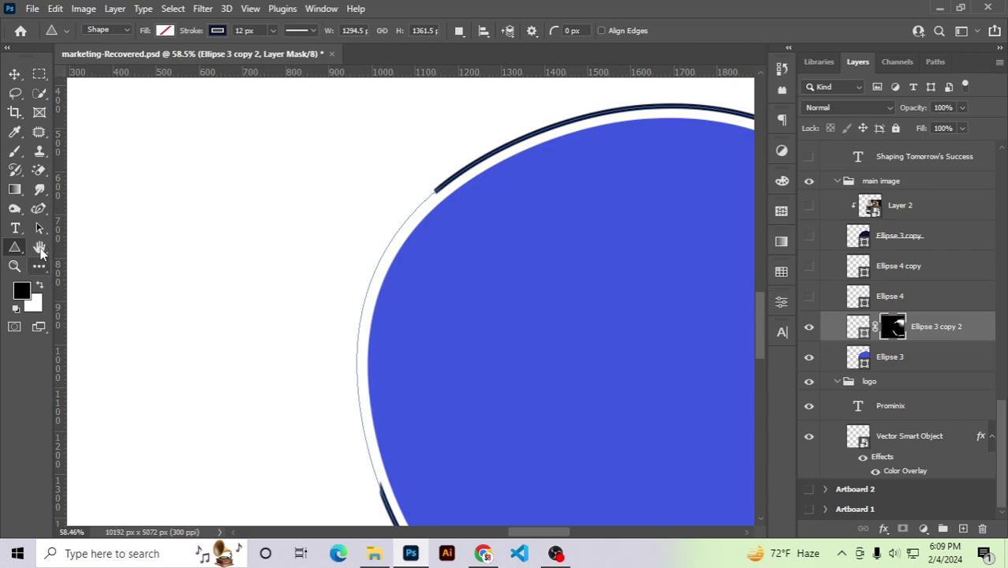
{"action": "left_click", "coordinate": [23, 289]}
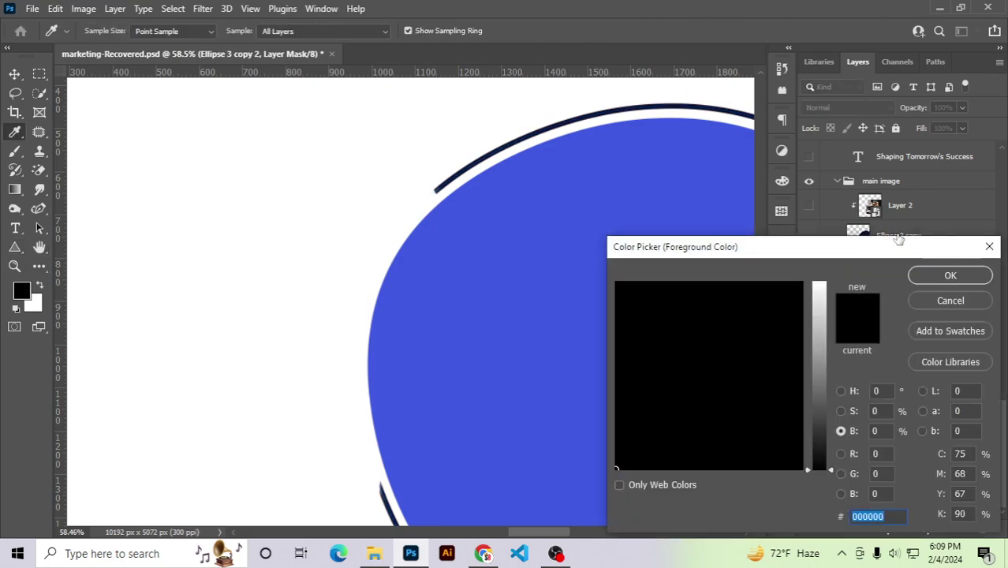
{"action": "left_click", "coordinate": [951, 274]}
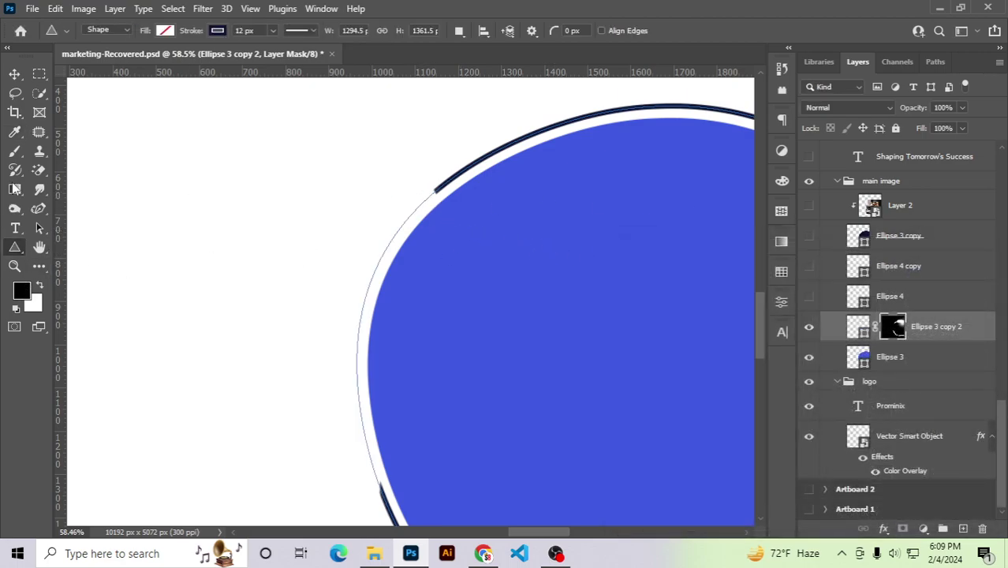
{"action": "left_click", "coordinate": [10, 154]}
{"action": "left_click_drag", "start_coordinate": [428, 209], "coordinate": [487, 182]}
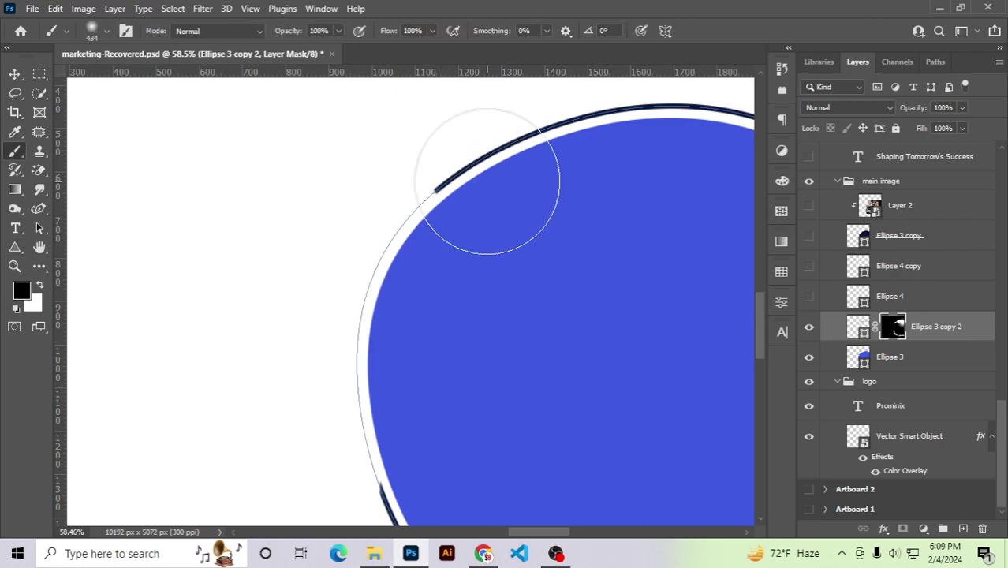
{"action": "scroll", "coordinate": [477, 180], "scroll_direction": "down", "scroll_amount": 2}
{"action": "scroll", "coordinate": [502, 331], "scroll_direction": "down", "scroll_amount": 2}
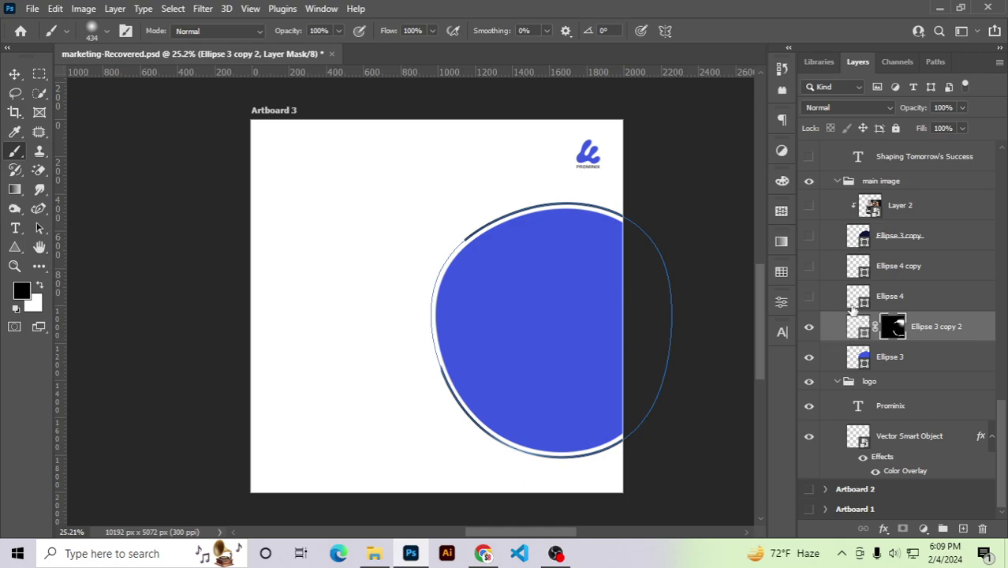
Show the Ellipse 4 and Ellipse 4 copy dots at the outline's ends and the dark Ellipse 3 copy shape
{"action": "left_click", "coordinate": [809, 296]}
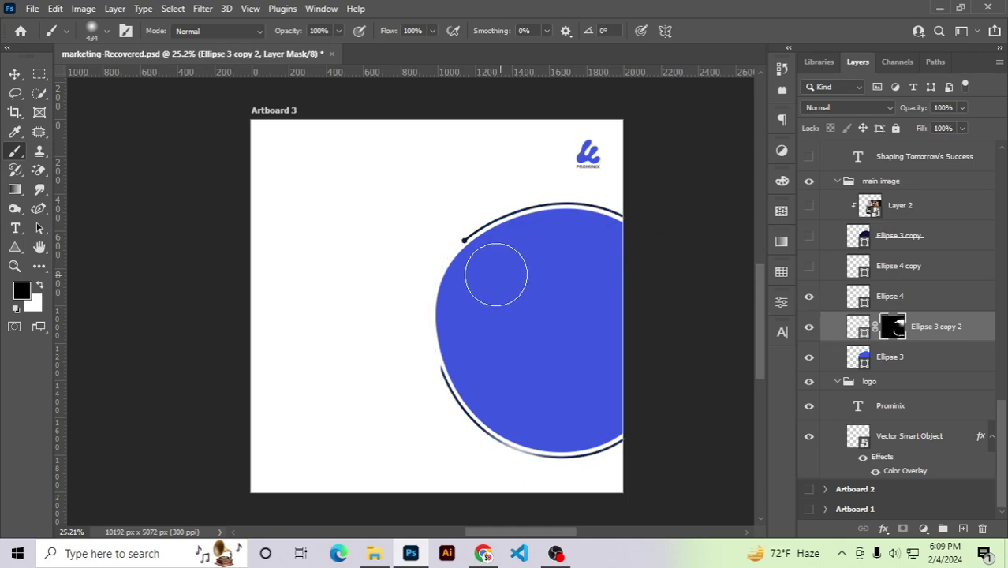
{"action": "scroll", "coordinate": [477, 257], "scroll_direction": "up", "scroll_amount": 2}
{"action": "scroll", "coordinate": [465, 262], "scroll_direction": "up", "scroll_amount": 1}
{"action": "scroll", "coordinate": [554, 327], "scroll_direction": "down", "scroll_amount": 1}
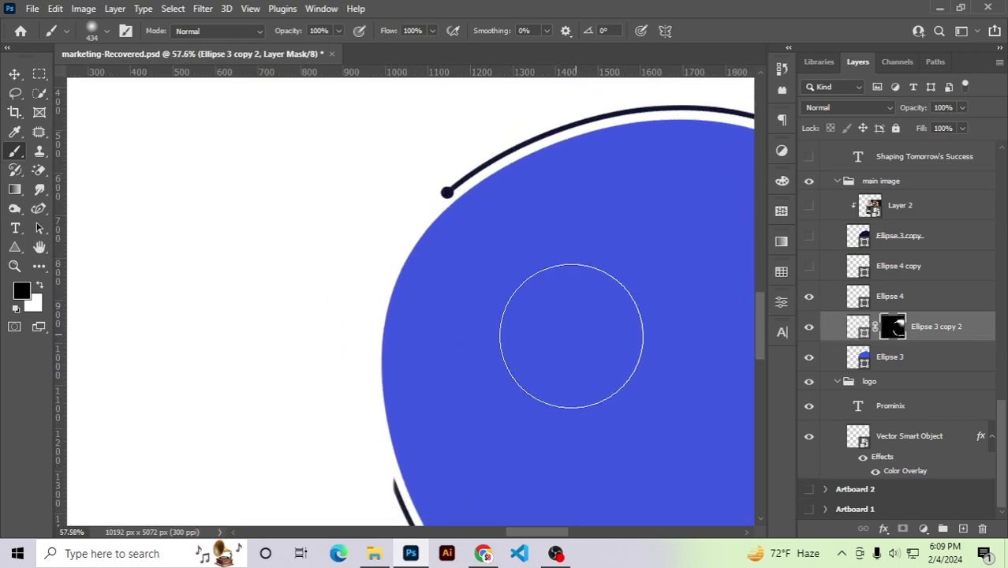
{"action": "scroll", "coordinate": [537, 335], "scroll_direction": "down", "scroll_amount": 1}
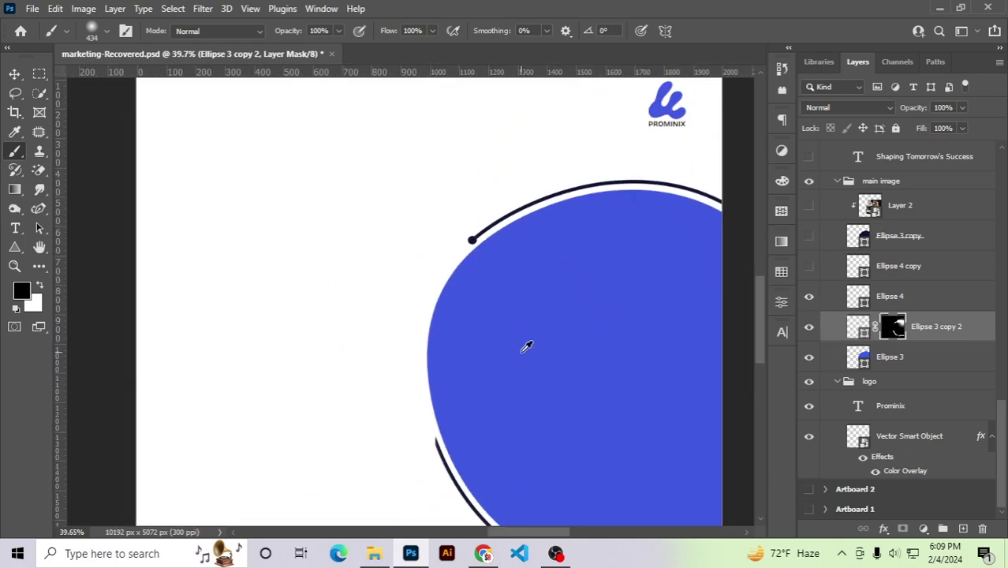
{"action": "left_click", "coordinate": [806, 269]}
{"action": "left_click", "coordinate": [809, 238]}
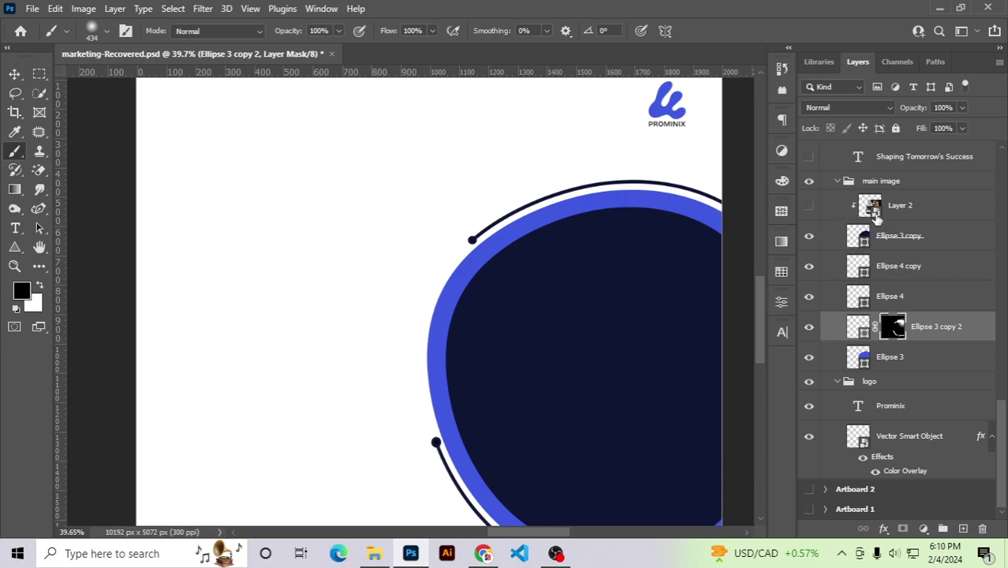
Release the clipping mask of Layer 2 and show its office photo
{"action": "left_click", "coordinate": [903, 217]}
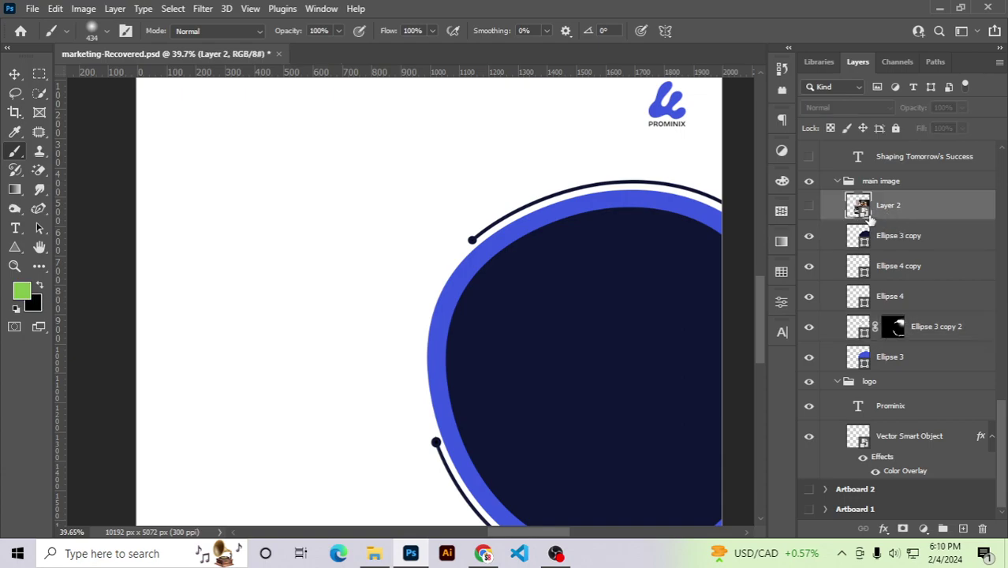
{"action": "left_click", "coordinate": [809, 205]}
{"action": "scroll", "coordinate": [557, 276], "scroll_direction": "down", "scroll_amount": 3}
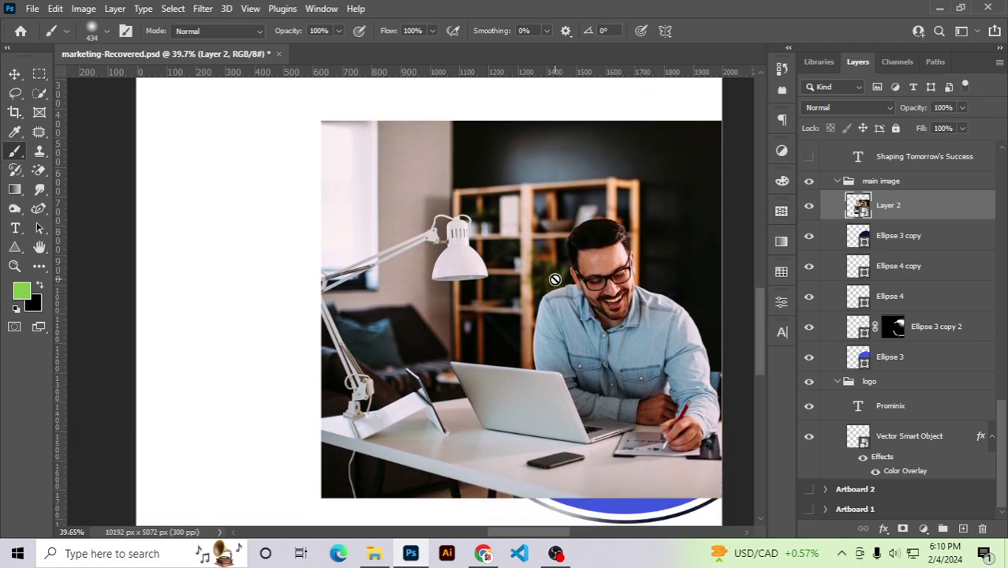
{"action": "scroll", "coordinate": [515, 383], "scroll_direction": "down", "scroll_amount": 2}
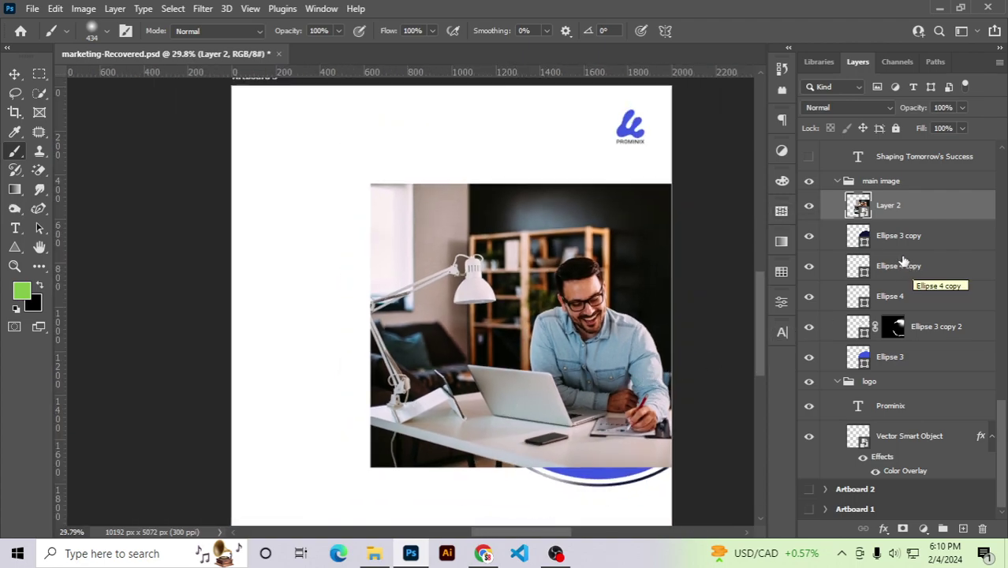
Clip the Layer 2 photo to the Ellipse 3 copy shape
{"action": "left_click", "coordinate": [896, 247]}
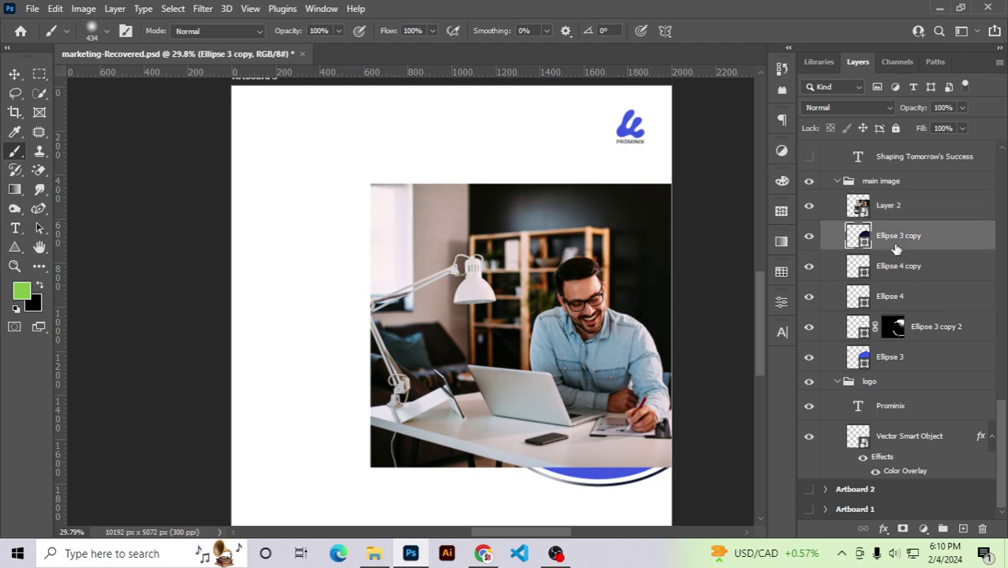
{"action": "left_click_drag", "start_coordinate": [896, 249], "coordinate": [893, 216]}
{"action": "left_click_drag", "start_coordinate": [893, 216], "coordinate": [895, 216]}
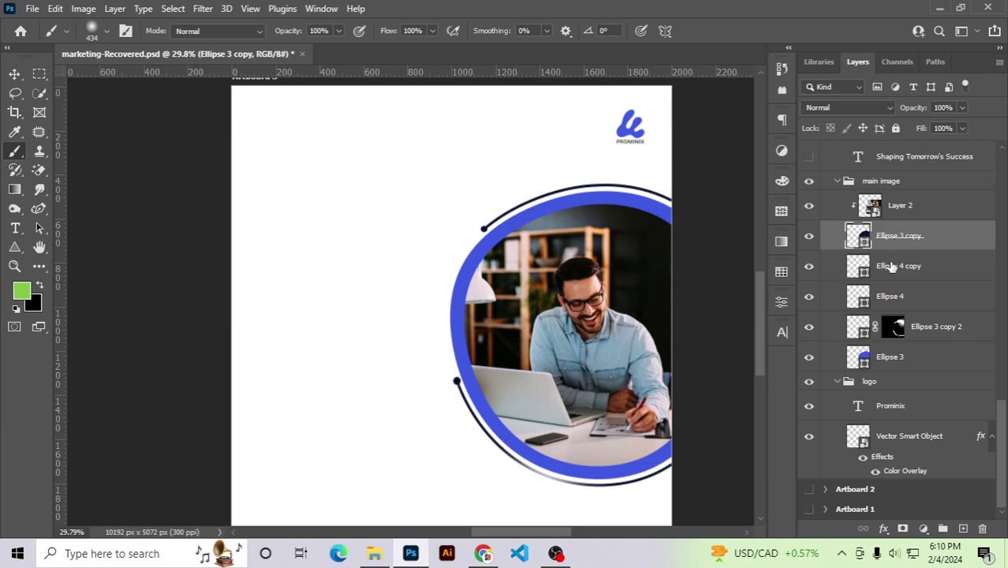
Show the Marketing Marvels heading with its Ellipse 1 circle and Arrow_001 icon
{"action": "scroll", "coordinate": [867, 315], "scroll_direction": "up", "scroll_amount": 3}
{"action": "scroll", "coordinate": [910, 423], "scroll_direction": "up", "scroll_amount": 4}
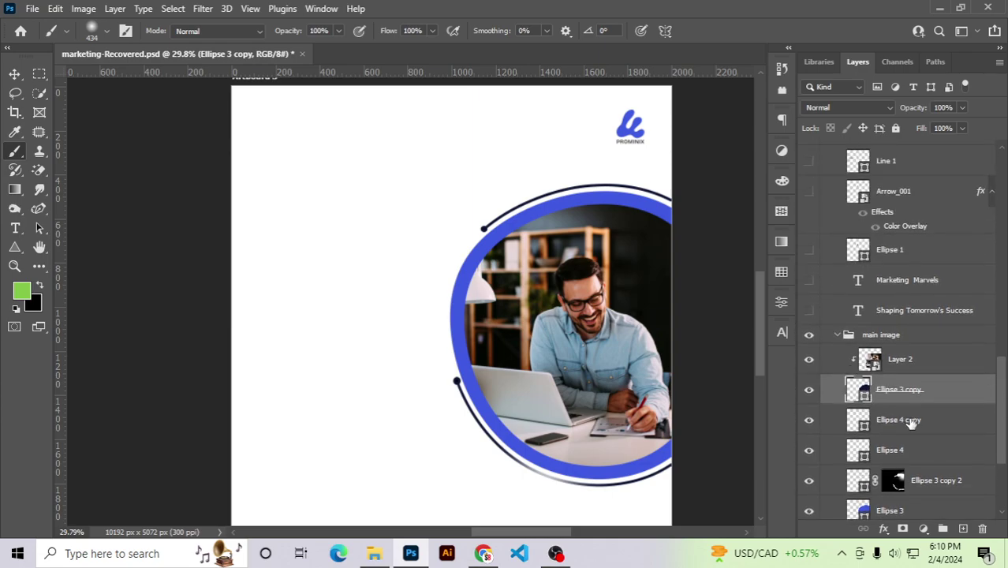
{"action": "scroll", "coordinate": [910, 423], "scroll_direction": "up", "scroll_amount": 1}
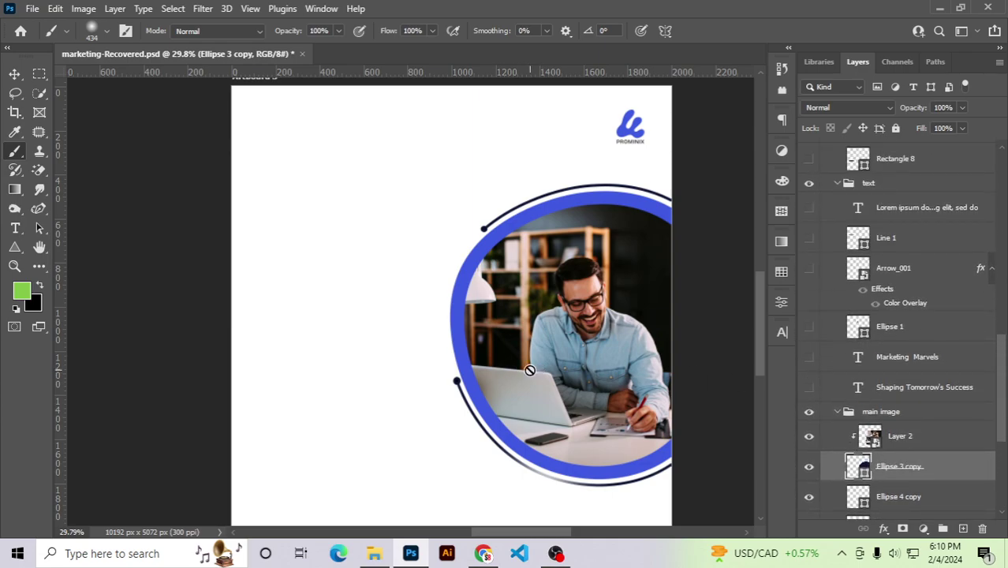
{"action": "scroll", "coordinate": [526, 371], "scroll_direction": "down", "scroll_amount": 1}
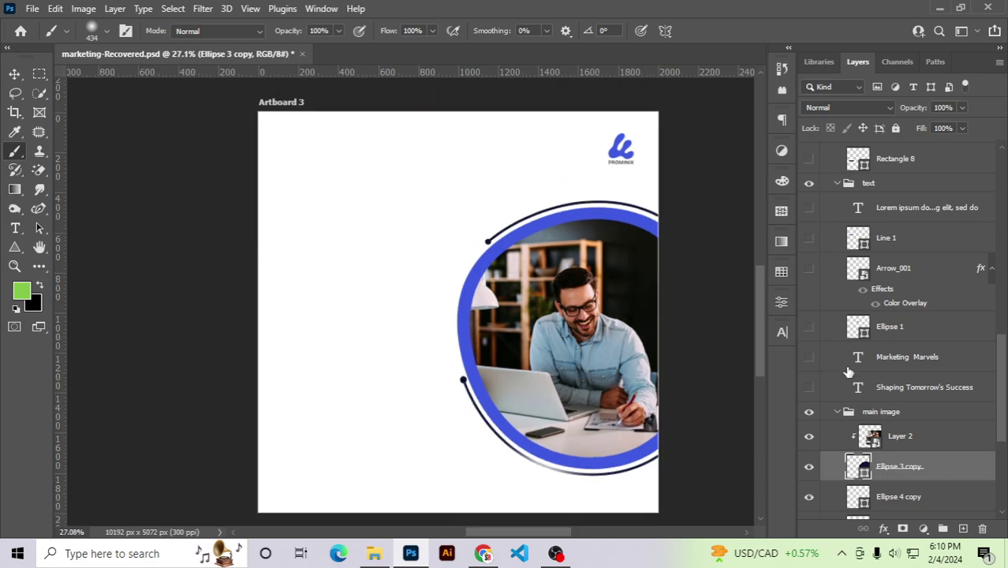
{"action": "left_click", "coordinate": [809, 358]}
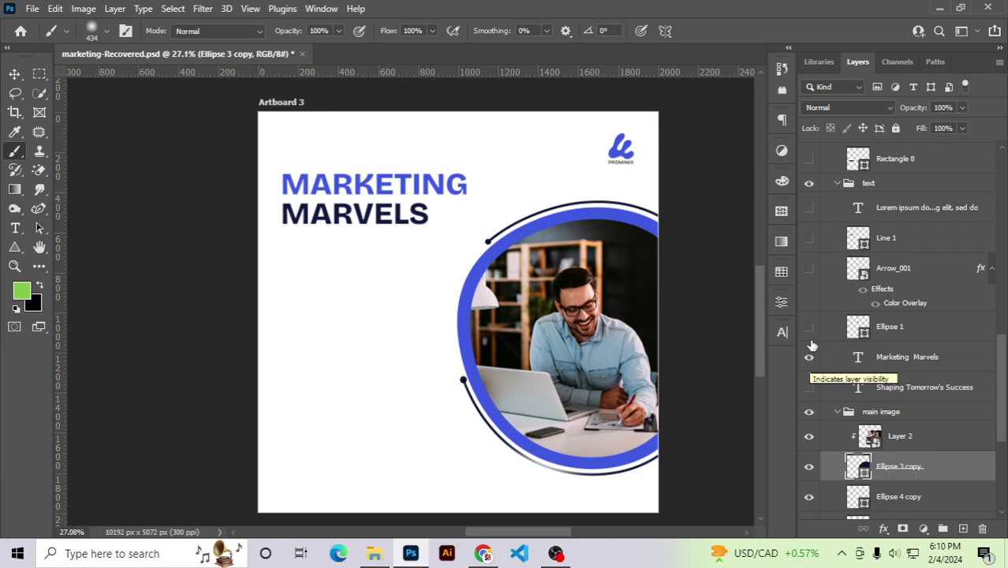
{"action": "left_click", "coordinate": [809, 329]}
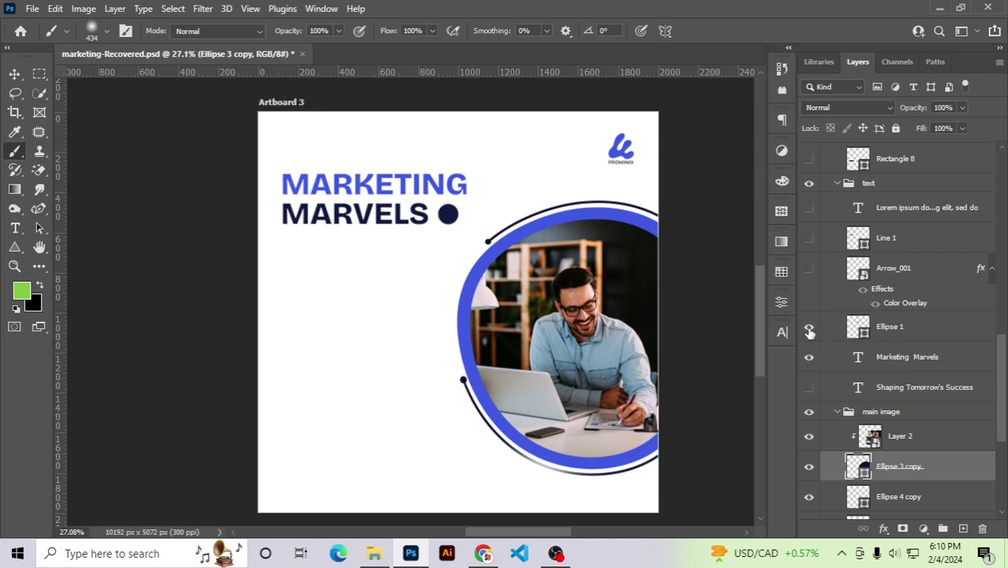
{"action": "left_click", "coordinate": [807, 269]}
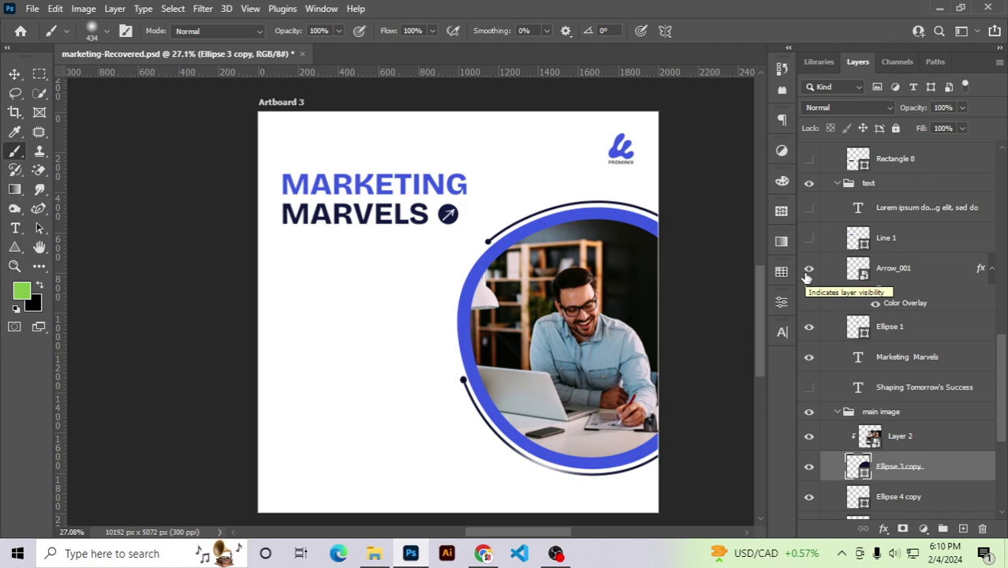
Show the Shaping Tomorrow's Success subtitle, the Line 1 divider and the Lorem ipsum paragraph below the heading
{"action": "left_click", "coordinate": [808, 393]}
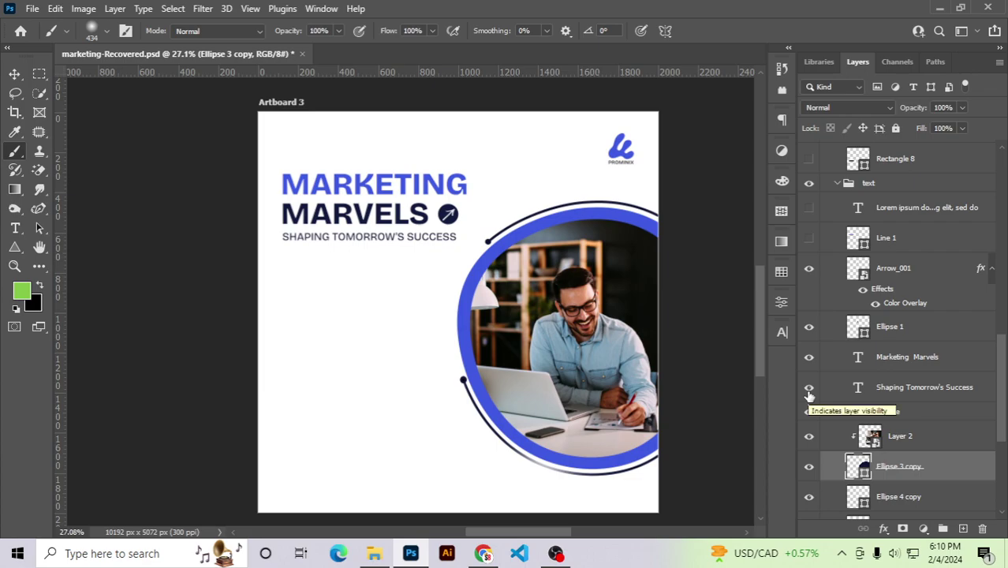
{"action": "left_click", "coordinate": [809, 238]}
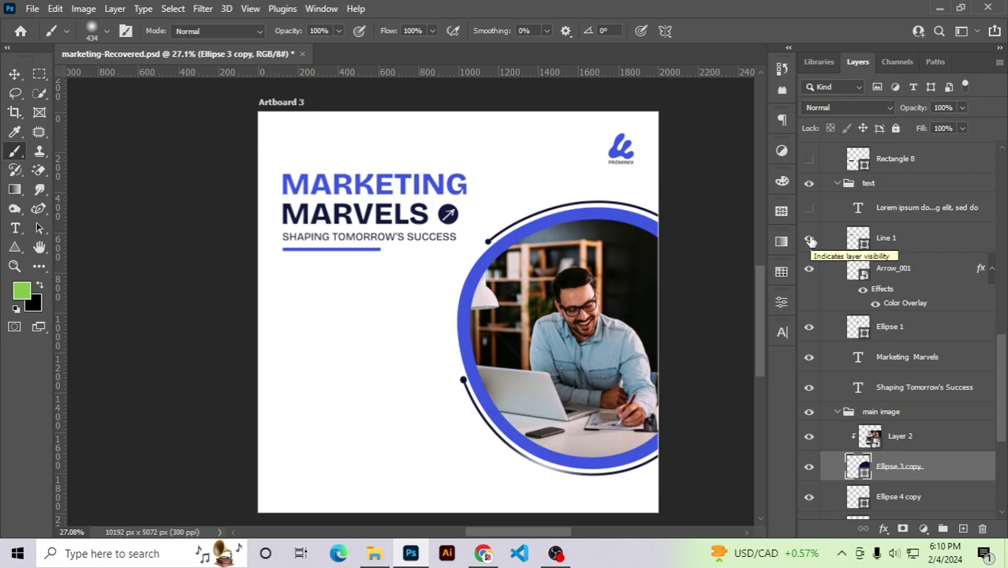
{"action": "left_click", "coordinate": [810, 211]}
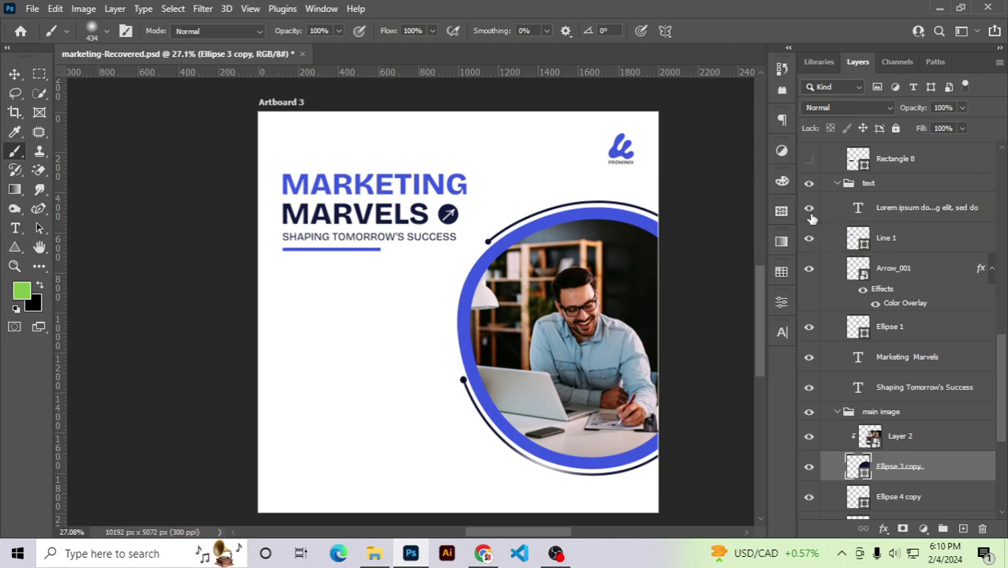
{"action": "scroll", "coordinate": [918, 356], "scroll_direction": "up", "scroll_amount": 3}
{"action": "scroll", "coordinate": [915, 358], "scroll_direction": "up", "scroll_amount": 2}
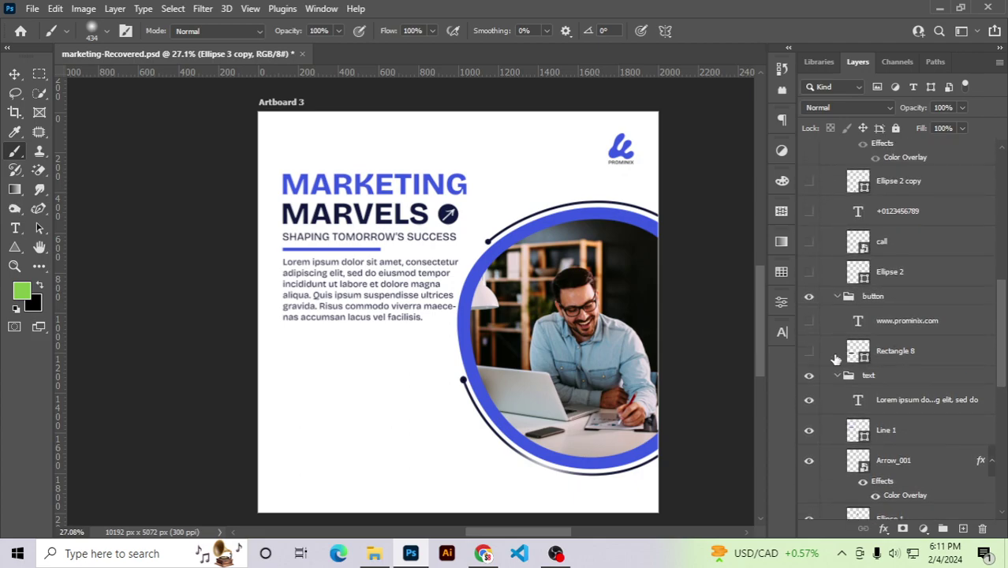
Show the black Rectangle 8 button shape below the Lorem ipsum paragraph
{"action": "left_click", "coordinate": [809, 352]}
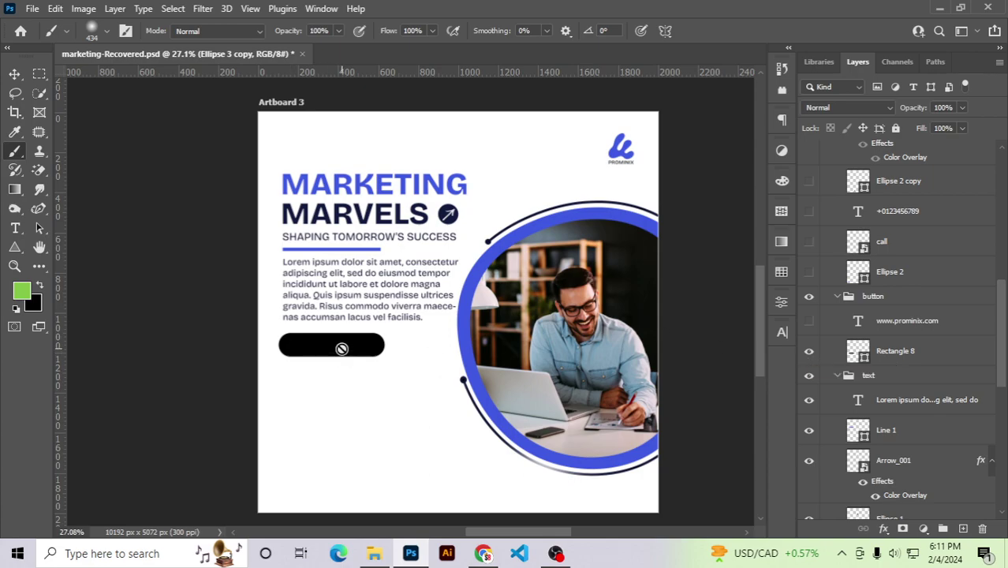
{"action": "left_click", "coordinate": [14, 250]}
{"action": "left_click", "coordinate": [79, 247]}
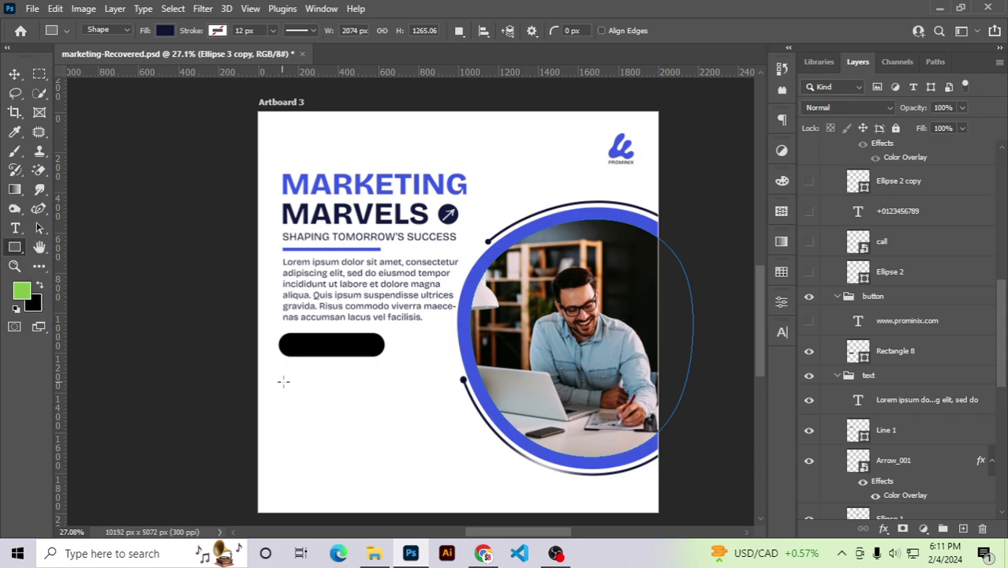
{"action": "left_click_drag", "start_coordinate": [285, 376], "coordinate": [410, 412]}
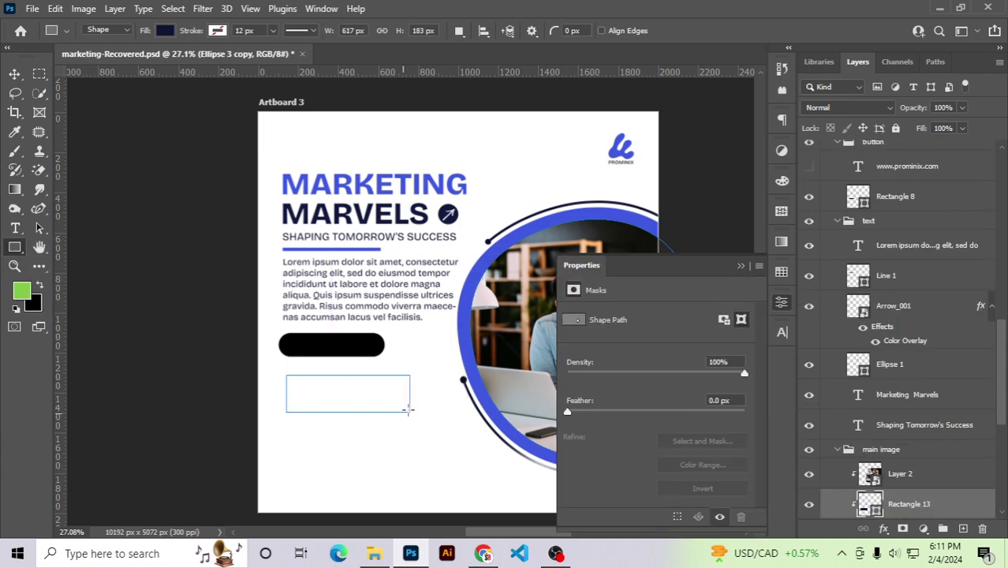
{"action": "left_click", "coordinate": [740, 265]}
{"action": "scroll", "coordinate": [412, 389], "scroll_direction": "up", "scroll_amount": 4}
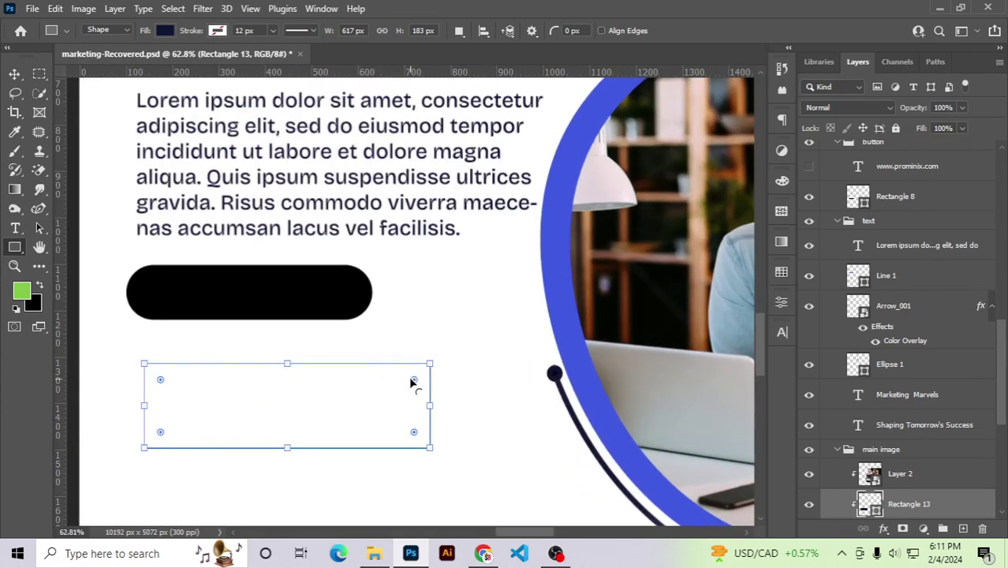
{"action": "left_click_drag", "start_coordinate": [412, 382], "coordinate": [339, 384]}
{"action": "key", "text": "Delete"}
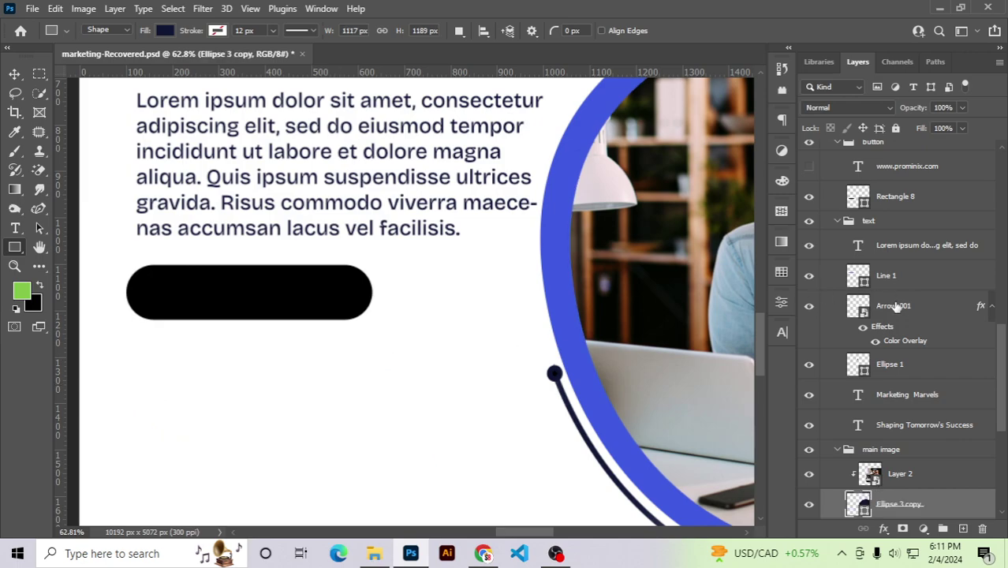
{"action": "scroll", "coordinate": [872, 323], "scroll_direction": "up", "scroll_amount": 2}
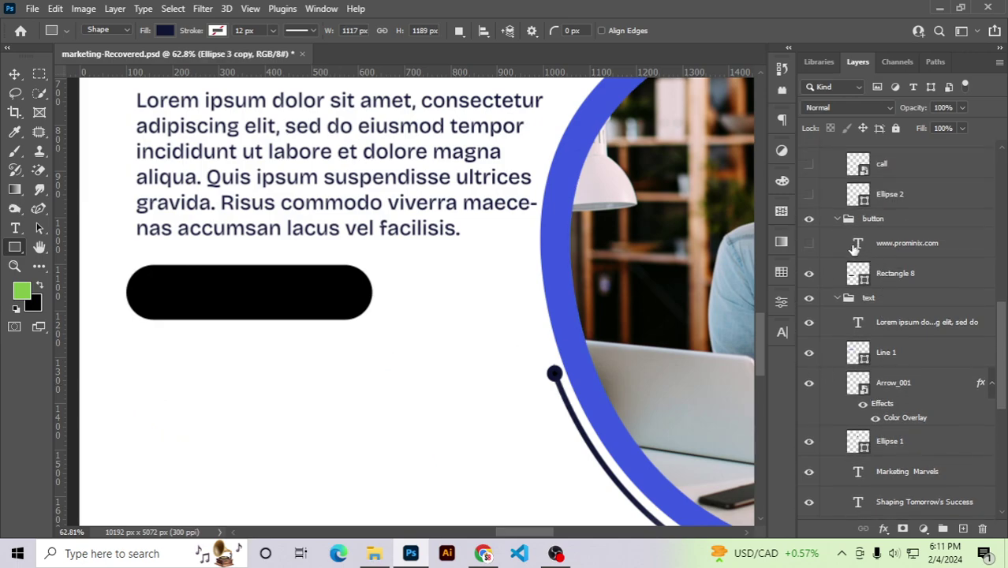
{"action": "left_click", "coordinate": [808, 243]}
{"action": "scroll", "coordinate": [396, 354], "scroll_direction": "down", "scroll_amount": 5}
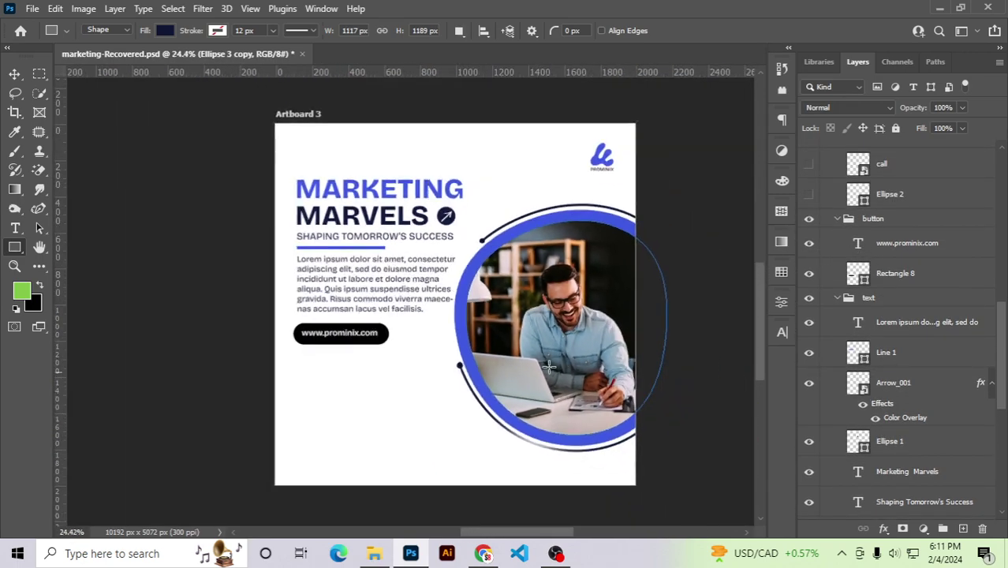
Show the phone contact line with its Ellipse 2 circle, call icon and phone number text
{"action": "scroll", "coordinate": [883, 272], "scroll_direction": "up", "scroll_amount": 2}
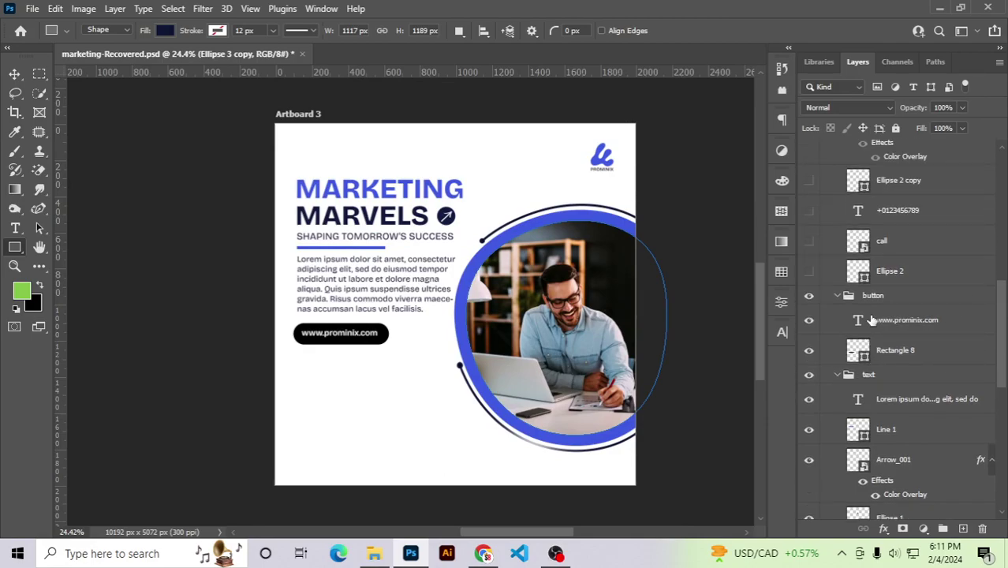
{"action": "scroll", "coordinate": [823, 303], "scroll_direction": "up", "scroll_amount": 2}
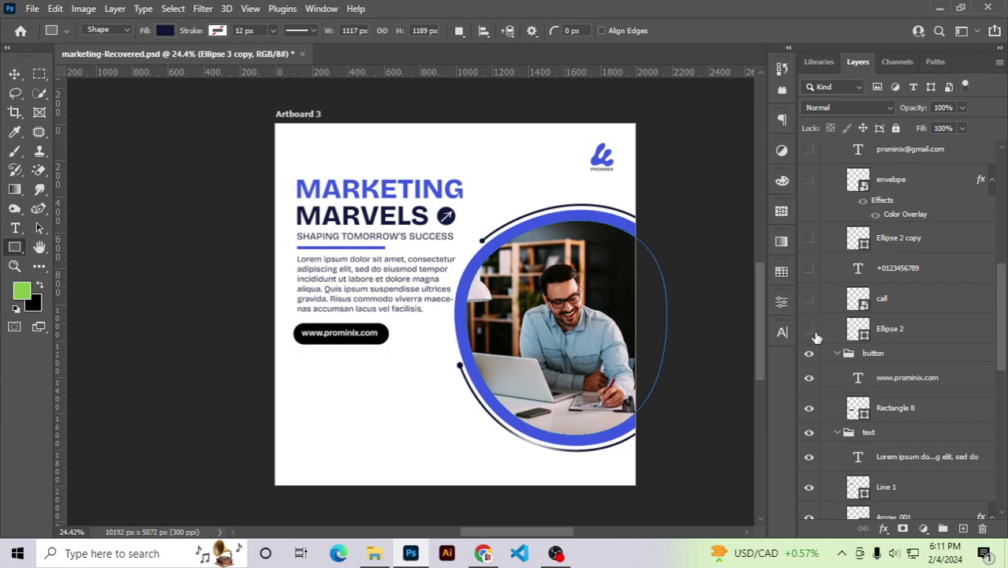
{"action": "left_click", "coordinate": [808, 329]}
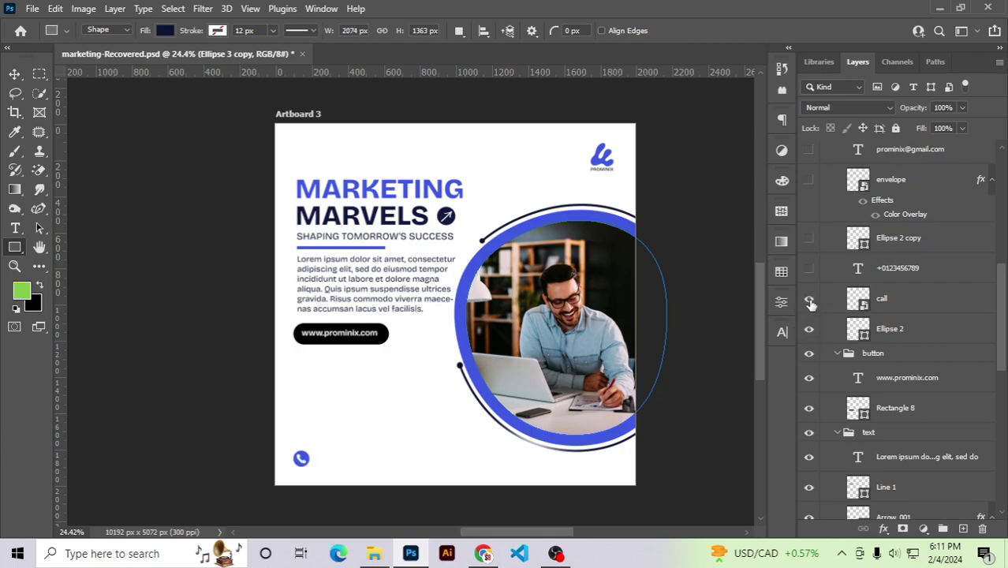
{"action": "left_click", "coordinate": [808, 269]}
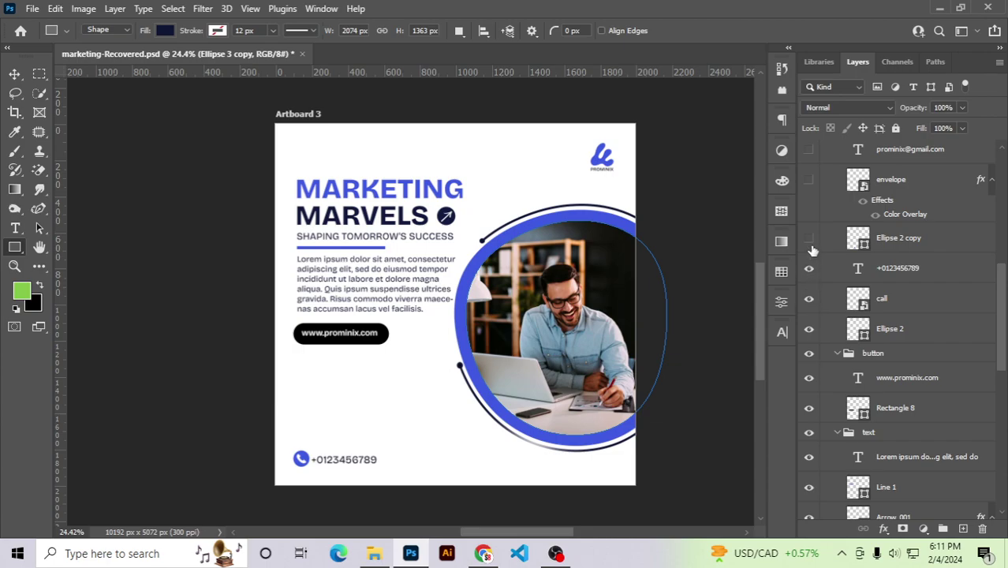
Show the e-mail contact line with its Ellipse 2 copy circle, envelope icon and e-mail address text
{"action": "left_click", "coordinate": [807, 238]}
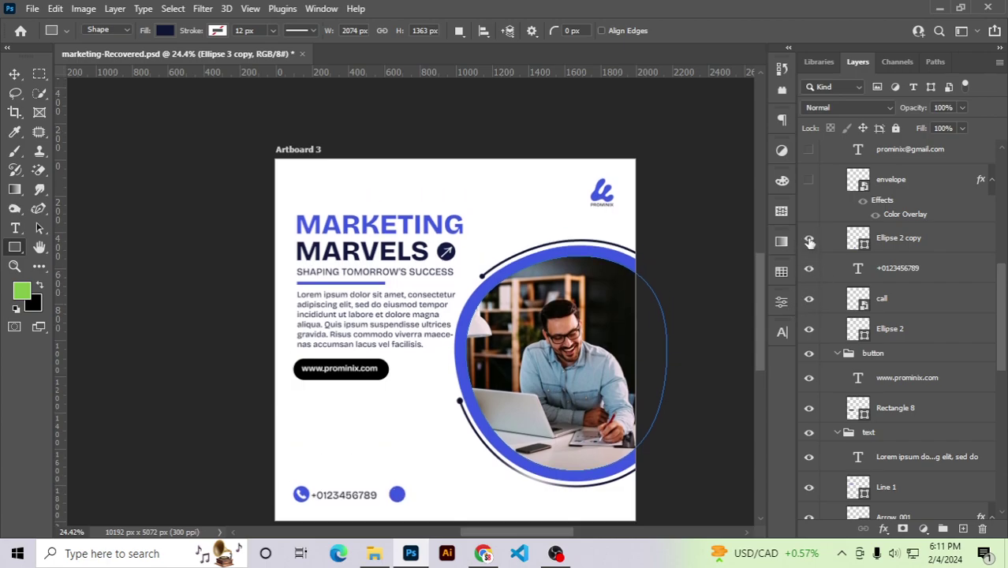
{"action": "left_click", "coordinate": [809, 180]}
{"action": "scroll", "coordinate": [841, 275], "scroll_direction": "up", "scroll_amount": 2}
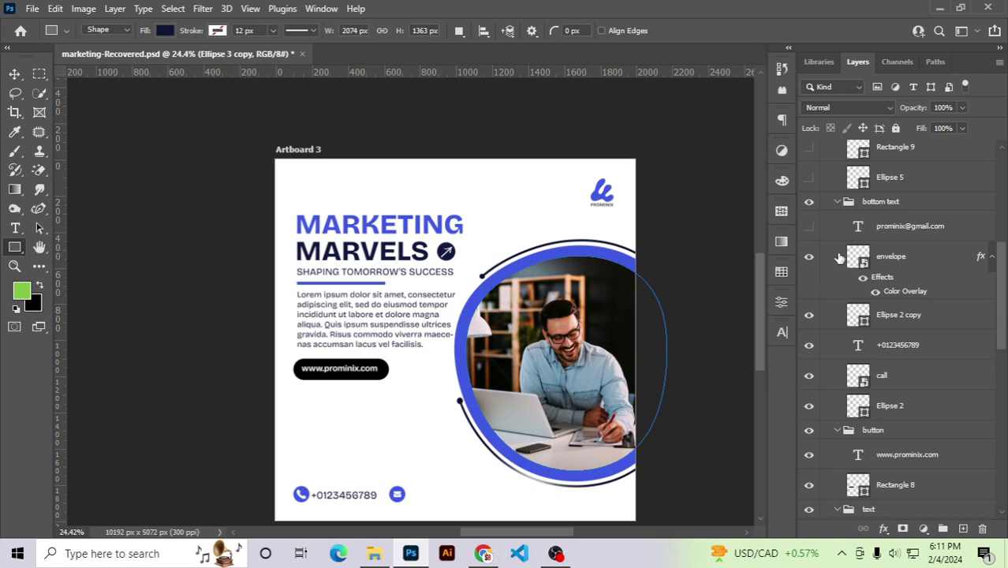
{"action": "left_click", "coordinate": [809, 226]}
{"action": "scroll", "coordinate": [728, 248], "scroll_direction": "down", "scroll_amount": 1}
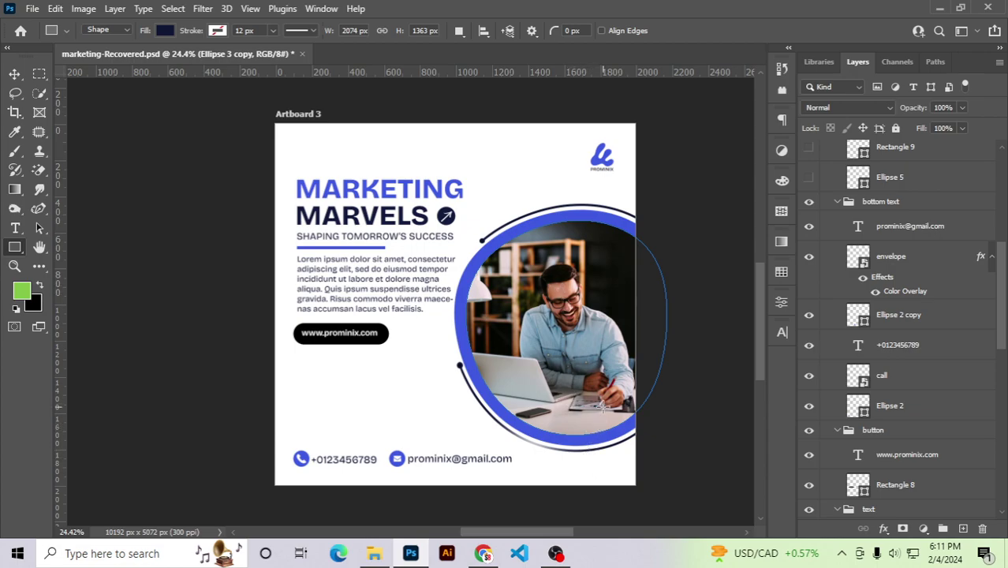
Show the Ellipse 5 black circle and the Rectangle 9 blue bar in the shapes group
{"action": "scroll", "coordinate": [951, 369], "scroll_direction": "up", "scroll_amount": 2}
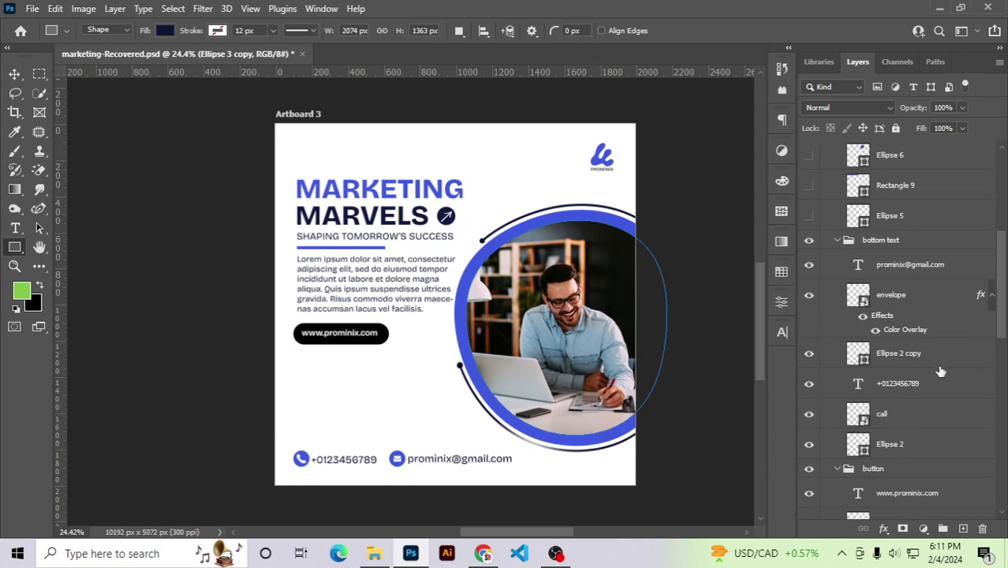
{"action": "scroll", "coordinate": [936, 384], "scroll_direction": "up", "scroll_amount": 1}
{"action": "scroll", "coordinate": [938, 379], "scroll_direction": "up", "scroll_amount": 4}
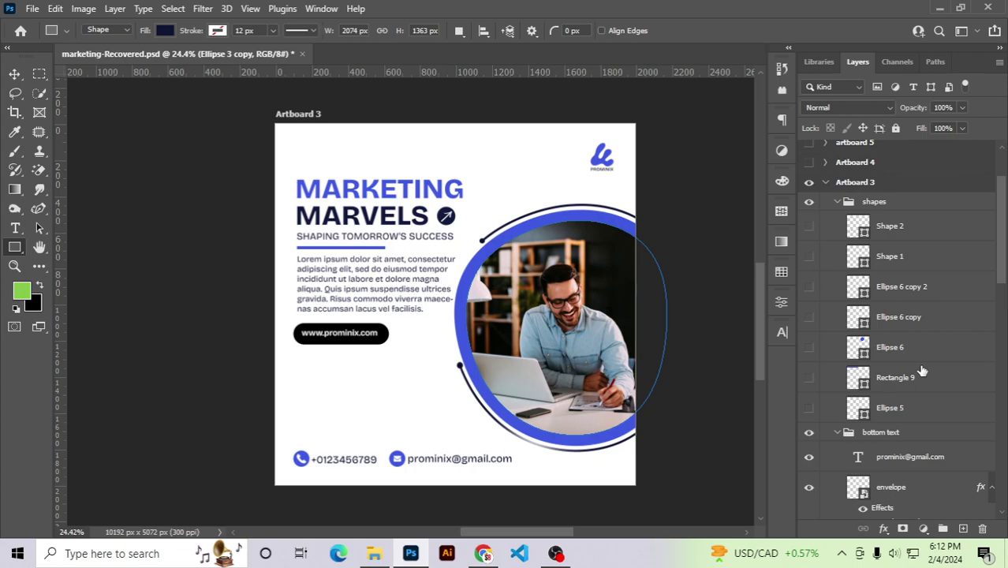
{"action": "left_click", "coordinate": [808, 410]}
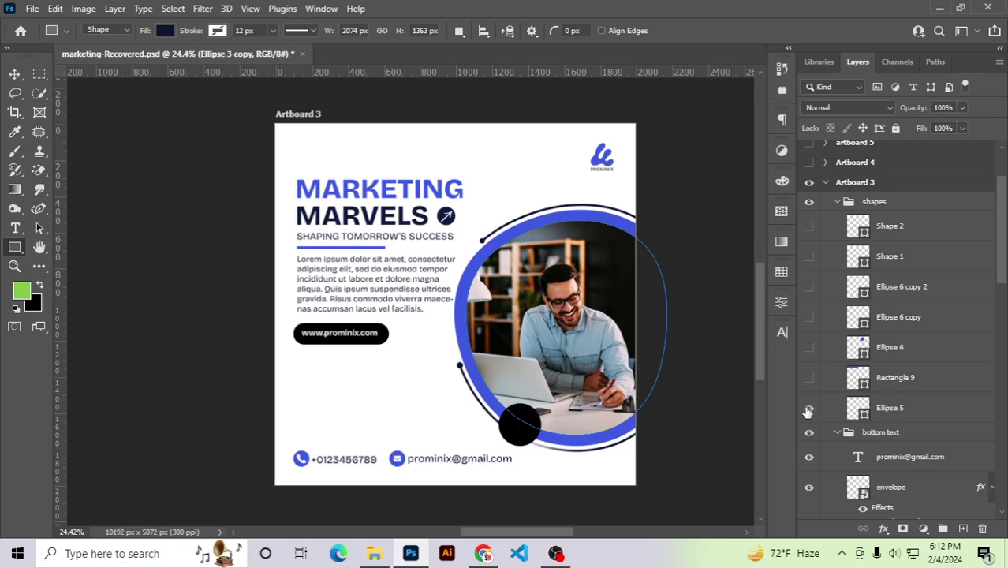
{"action": "left_click", "coordinate": [809, 378]}
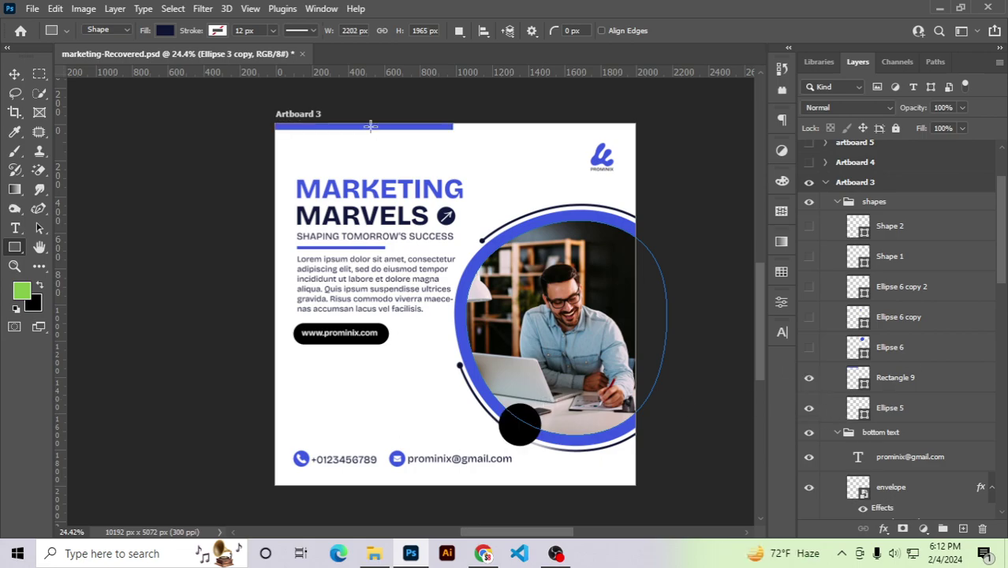
Show the Ellipse 6 faded circle with its smaller Ellipse 6 copy and Ellipse 6 copy 2 circles
{"action": "left_click", "coordinate": [808, 348]}
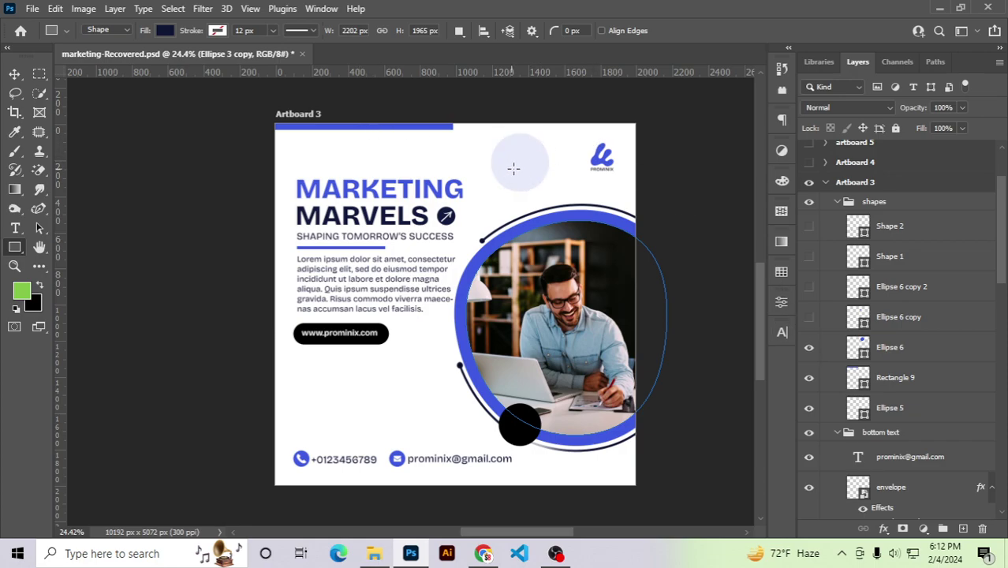
{"action": "left_click", "coordinate": [896, 349]}
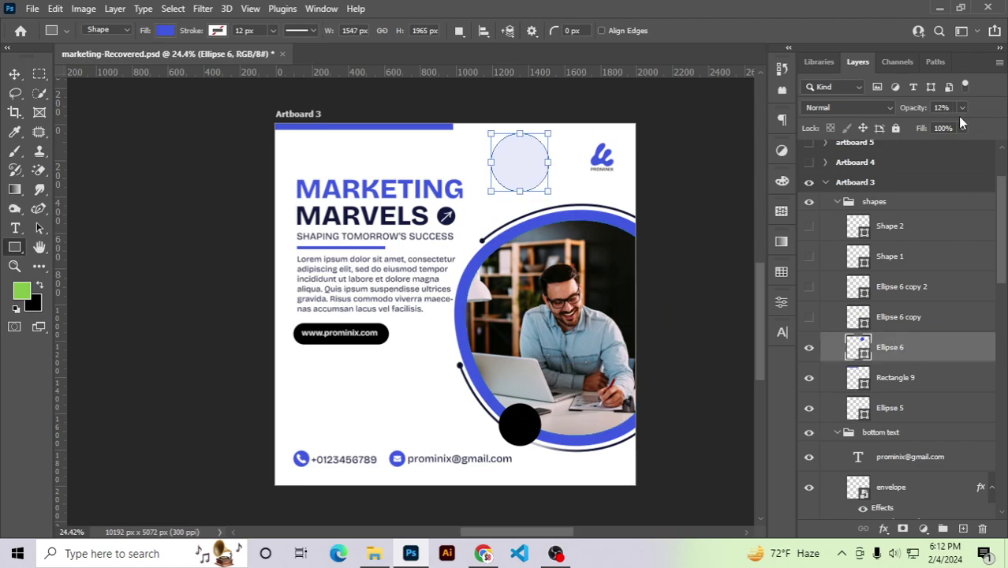
{"action": "left_click", "coordinate": [903, 322]}
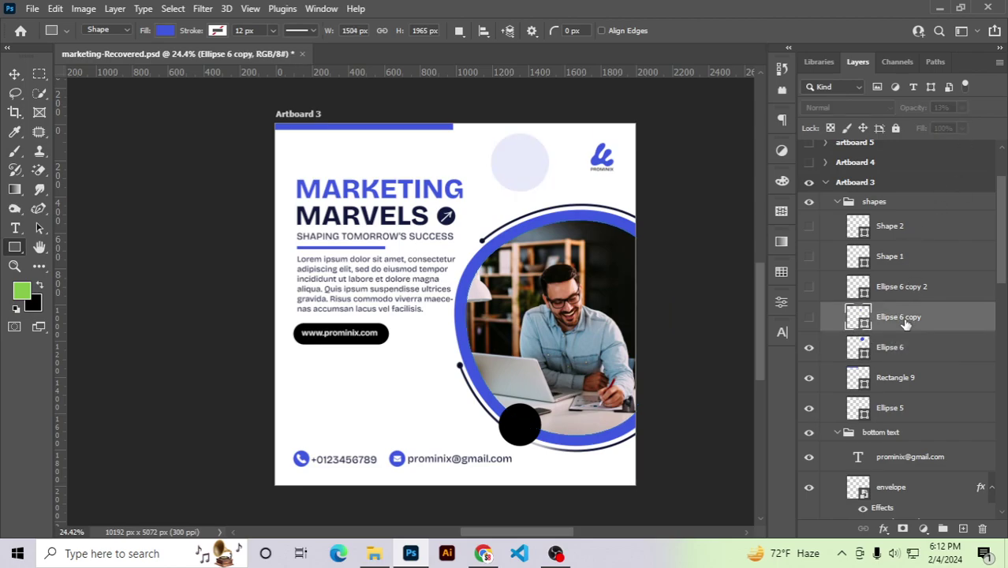
{"action": "left_click", "coordinate": [809, 317]}
{"action": "left_click", "coordinate": [809, 288]}
Show the dotted Shape 1 arc with its Shape 2 arrowhead, inspecting the arc's stroke options along the way
{"action": "scroll", "coordinate": [892, 291], "scroll_direction": "up", "scroll_amount": 1}
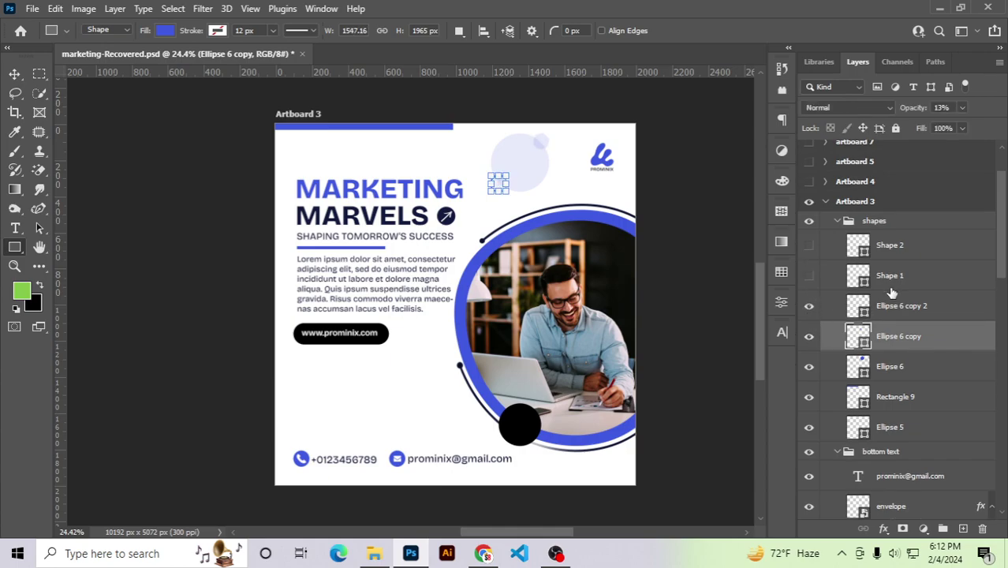
{"action": "left_click", "coordinate": [808, 276]}
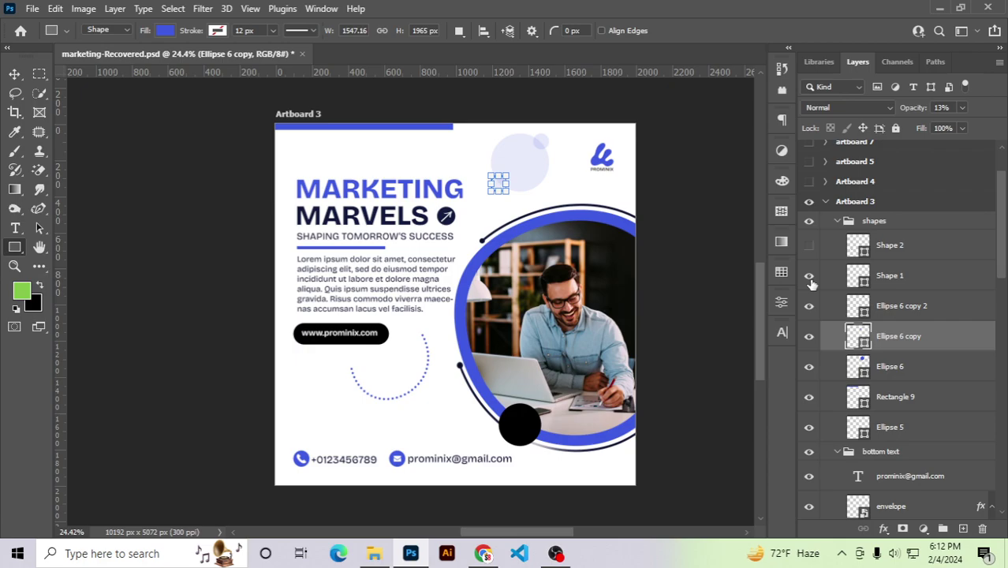
{"action": "left_click", "coordinate": [870, 276]}
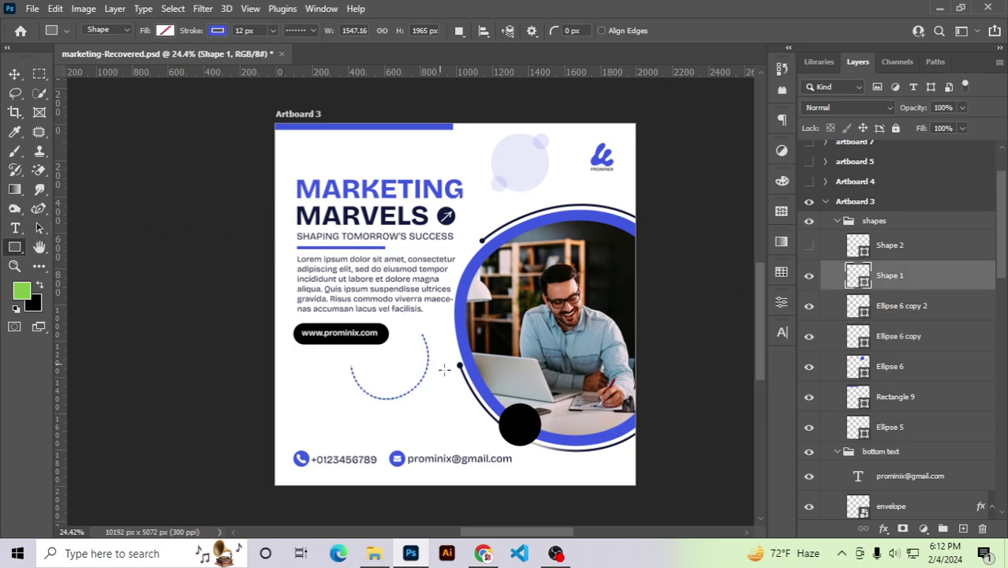
{"action": "left_click", "coordinate": [301, 32]}
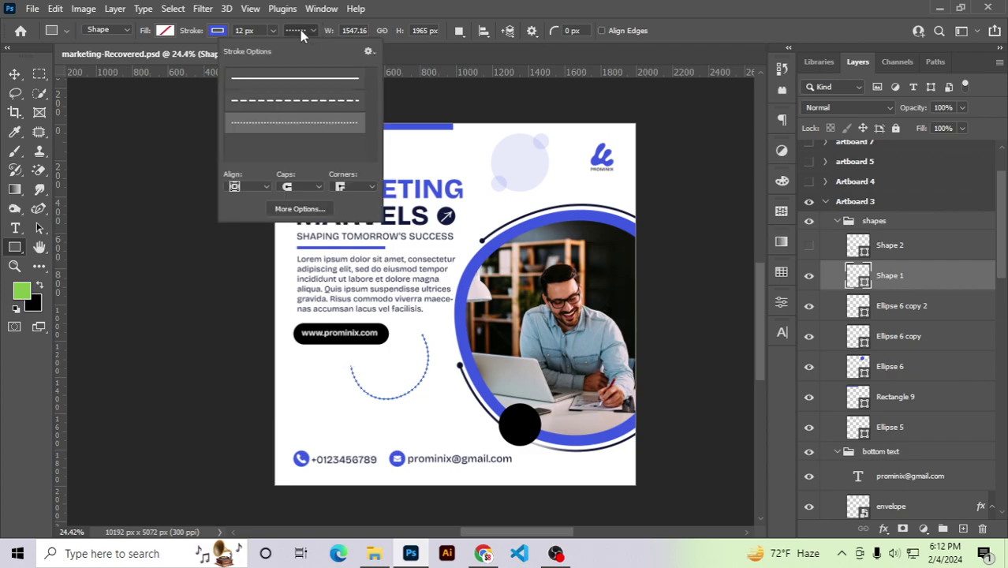
{"action": "left_click", "coordinate": [195, 44]}
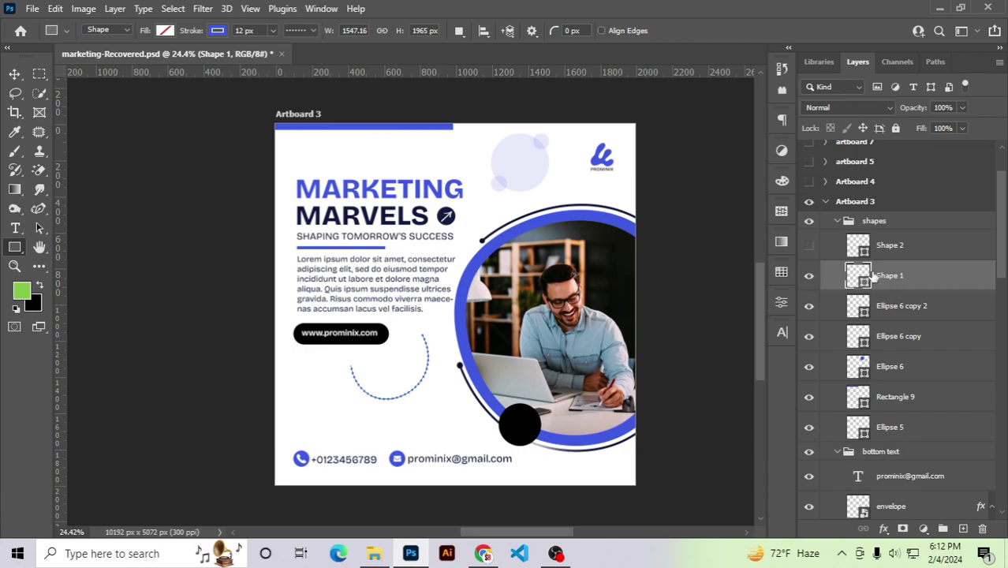
{"action": "left_click", "coordinate": [808, 247]}
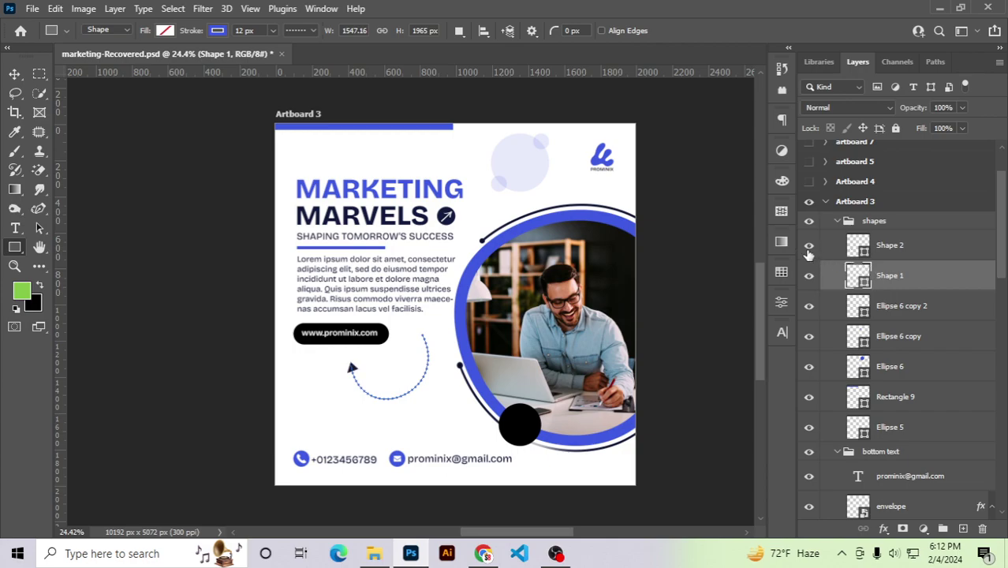